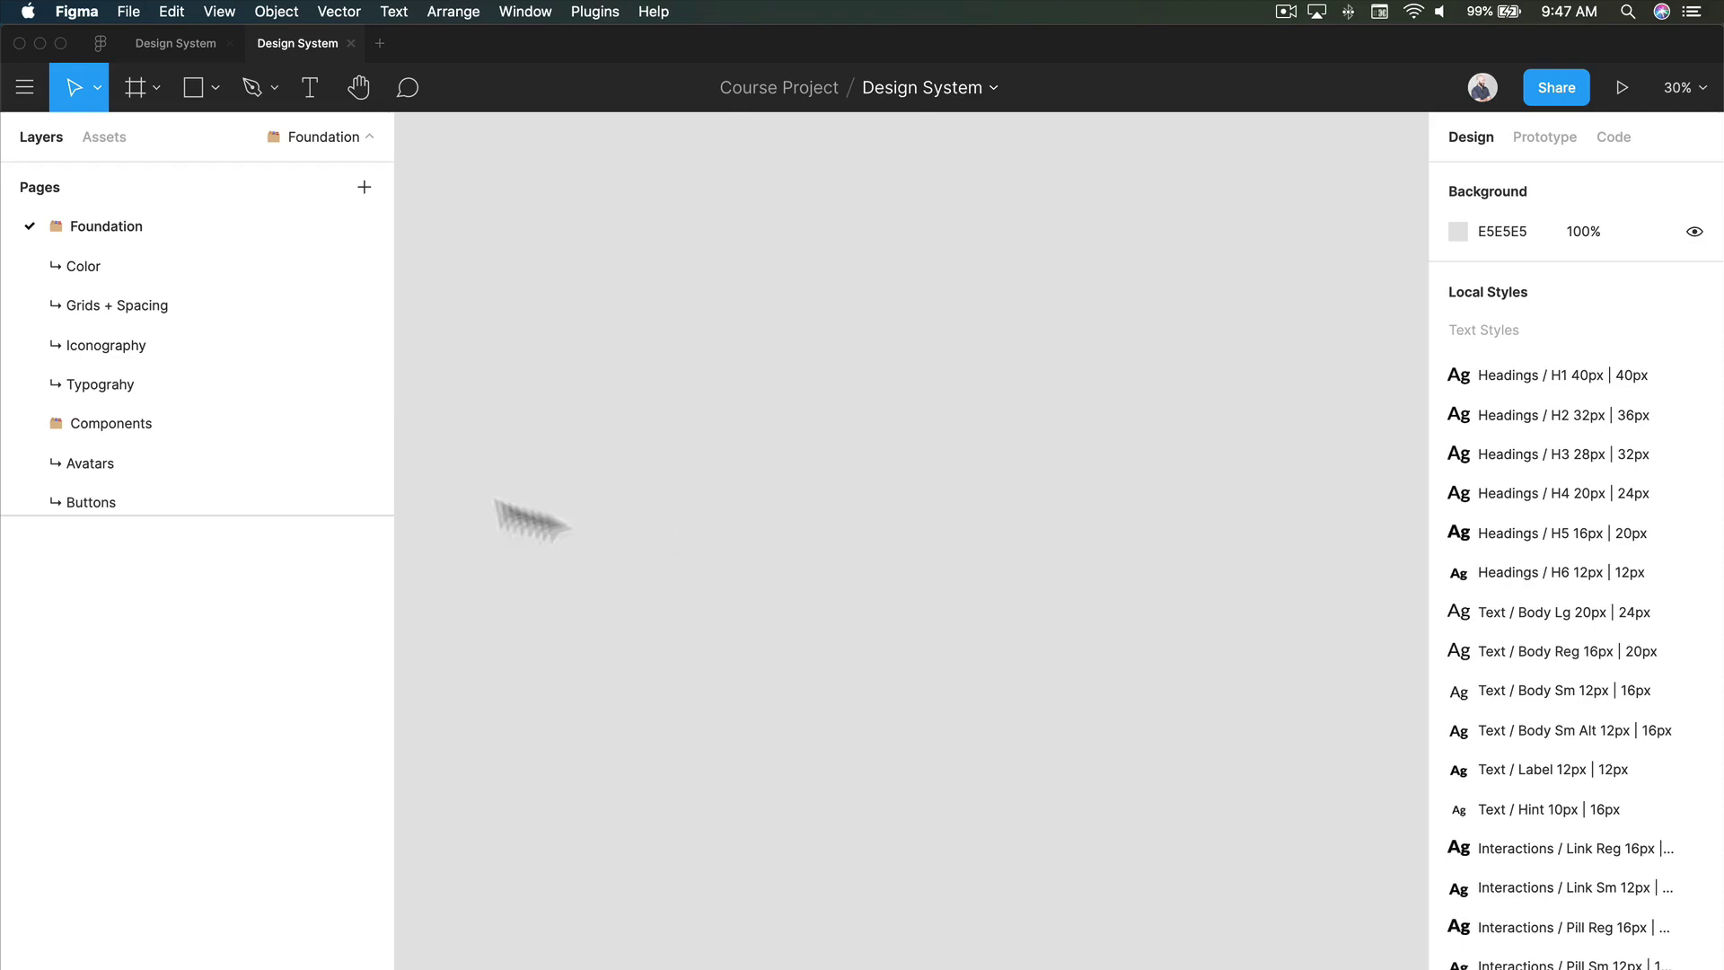
Extend the Pages panel so the full list from Foundation to the Recipes pages shows, and scroll through it
scroll(207, 270, "down", 1)
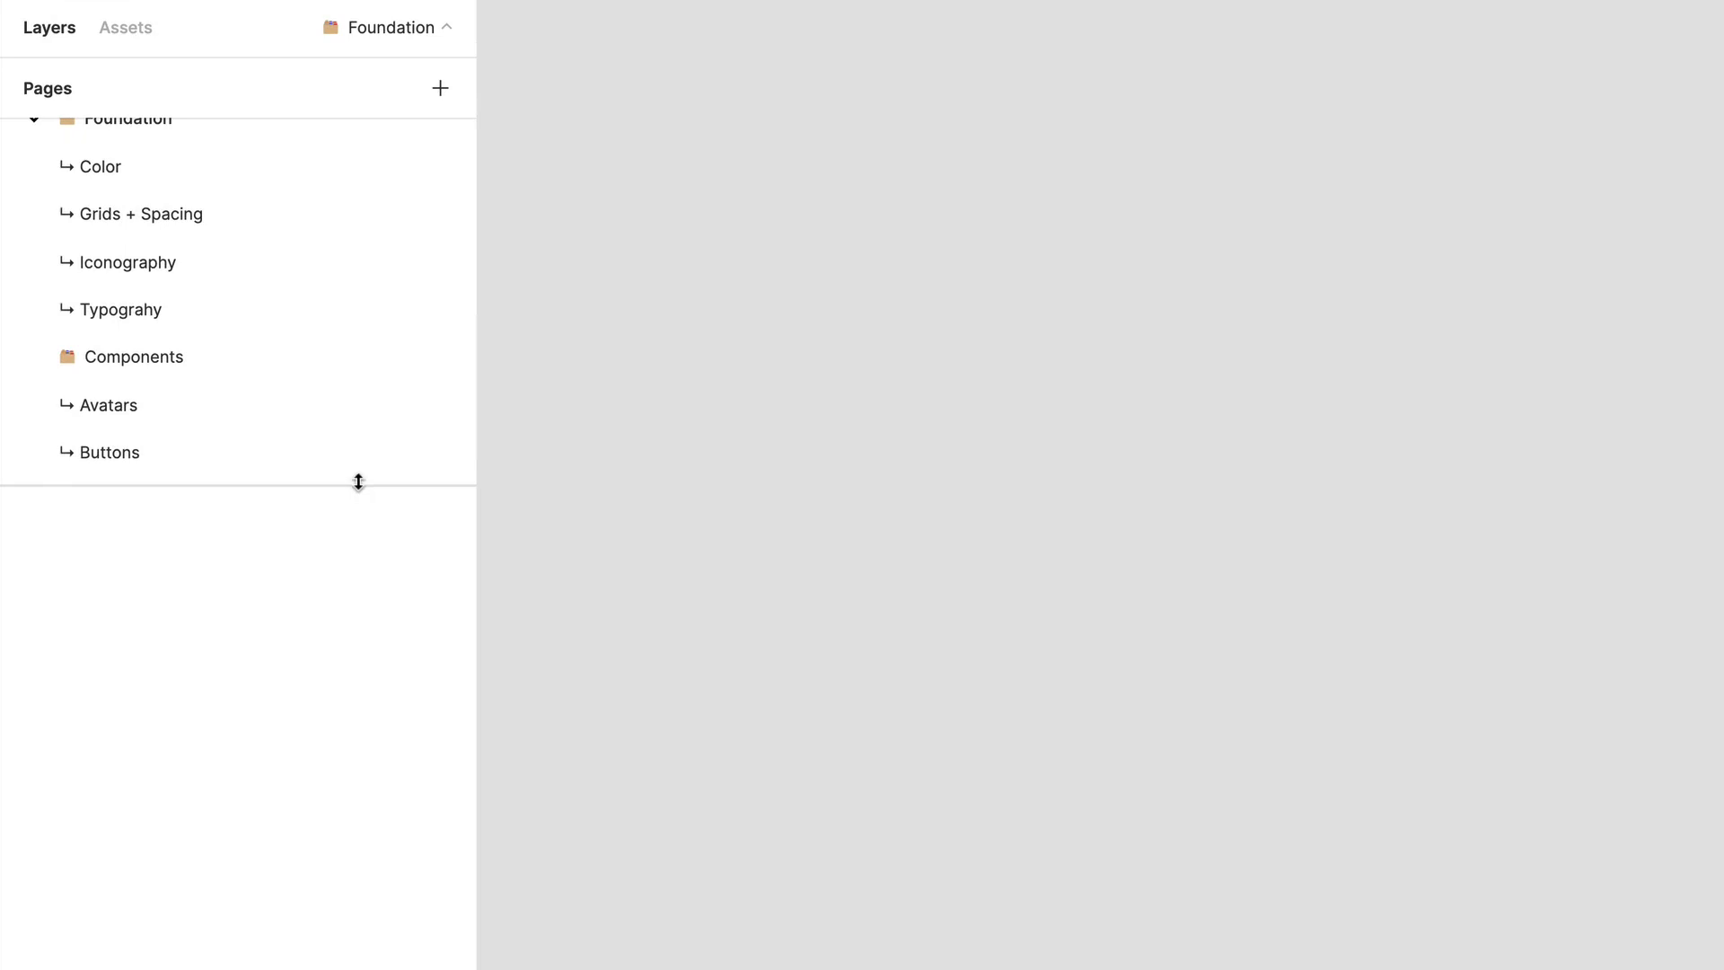
left_click_drag(358, 485, 342, 968)
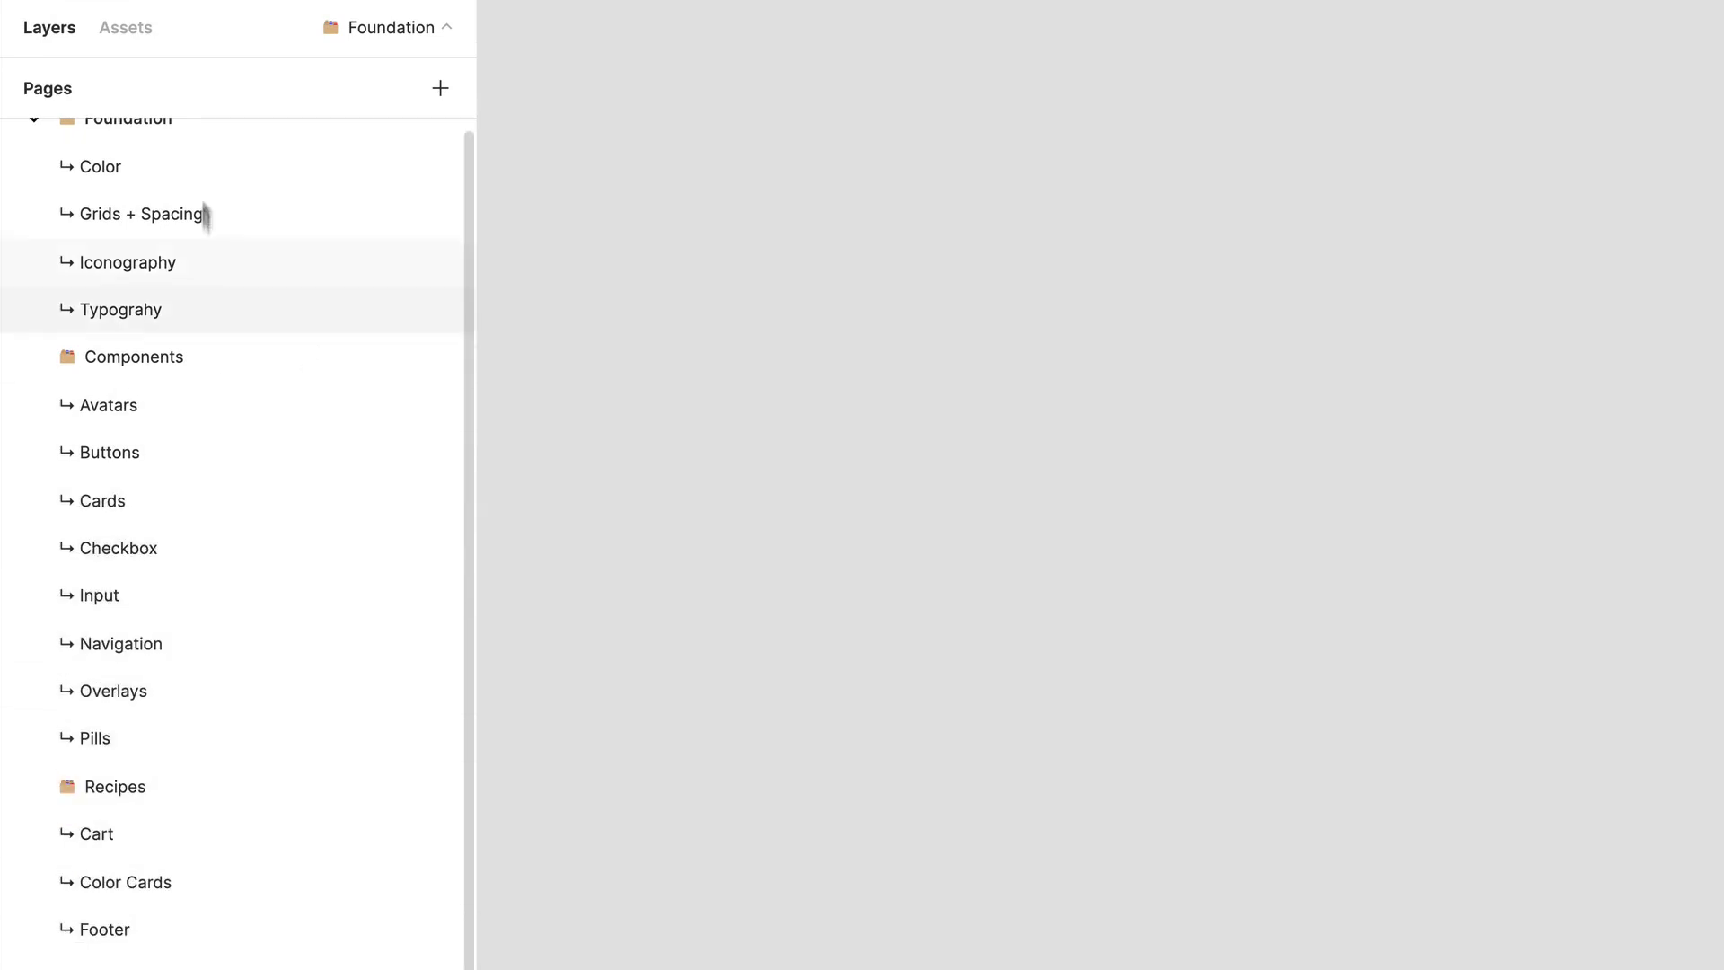
scroll(223, 262, "up", 1)
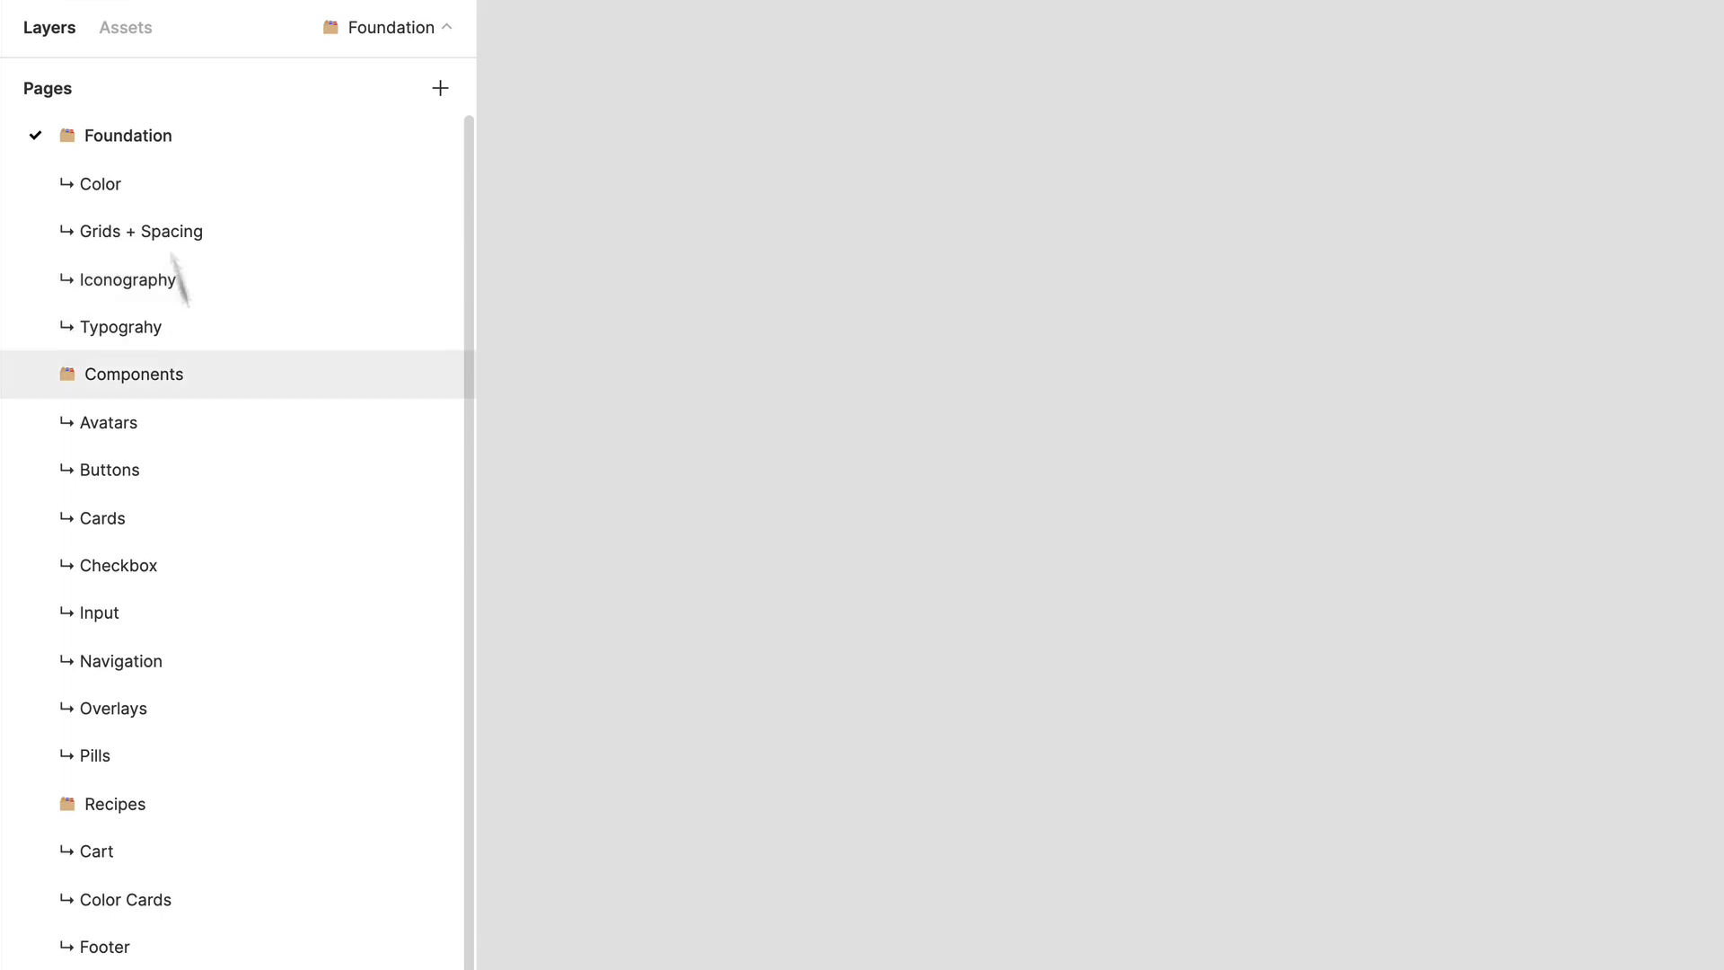
scroll(284, 658, "down", 1)
scroll(281, 573, "up", 1)
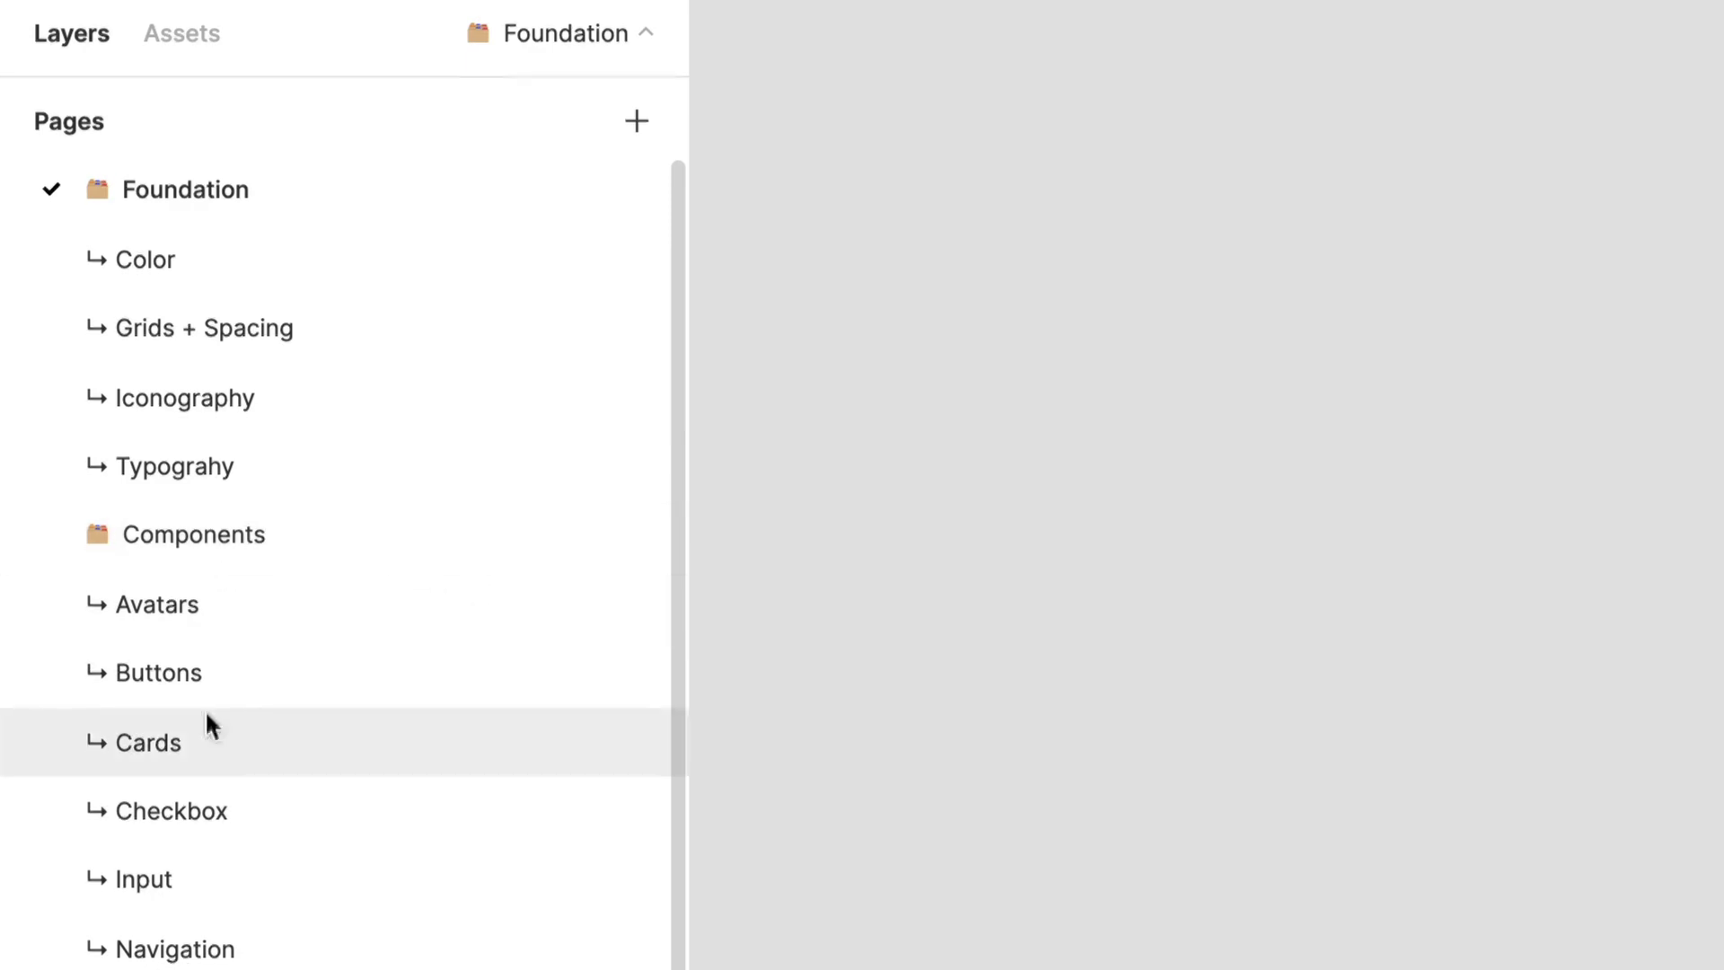
scroll(269, 643, "down", 5)
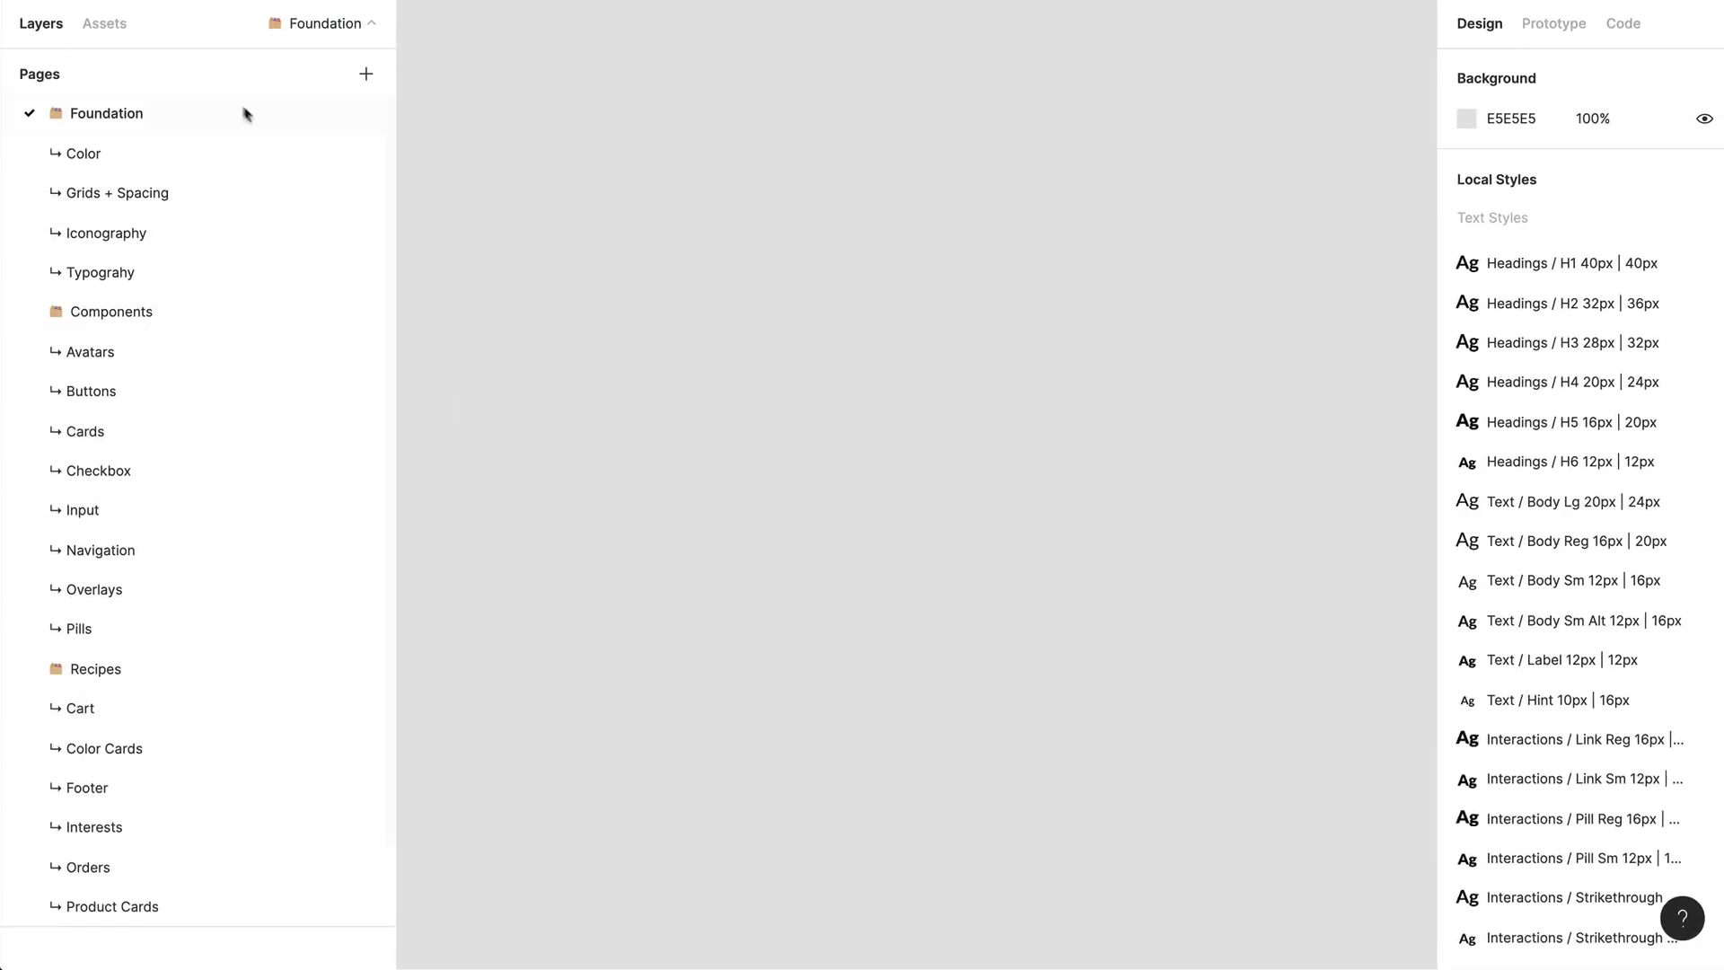
Open the Color page and pan across the Primary and Secondary swatch rows
left_click(143, 149)
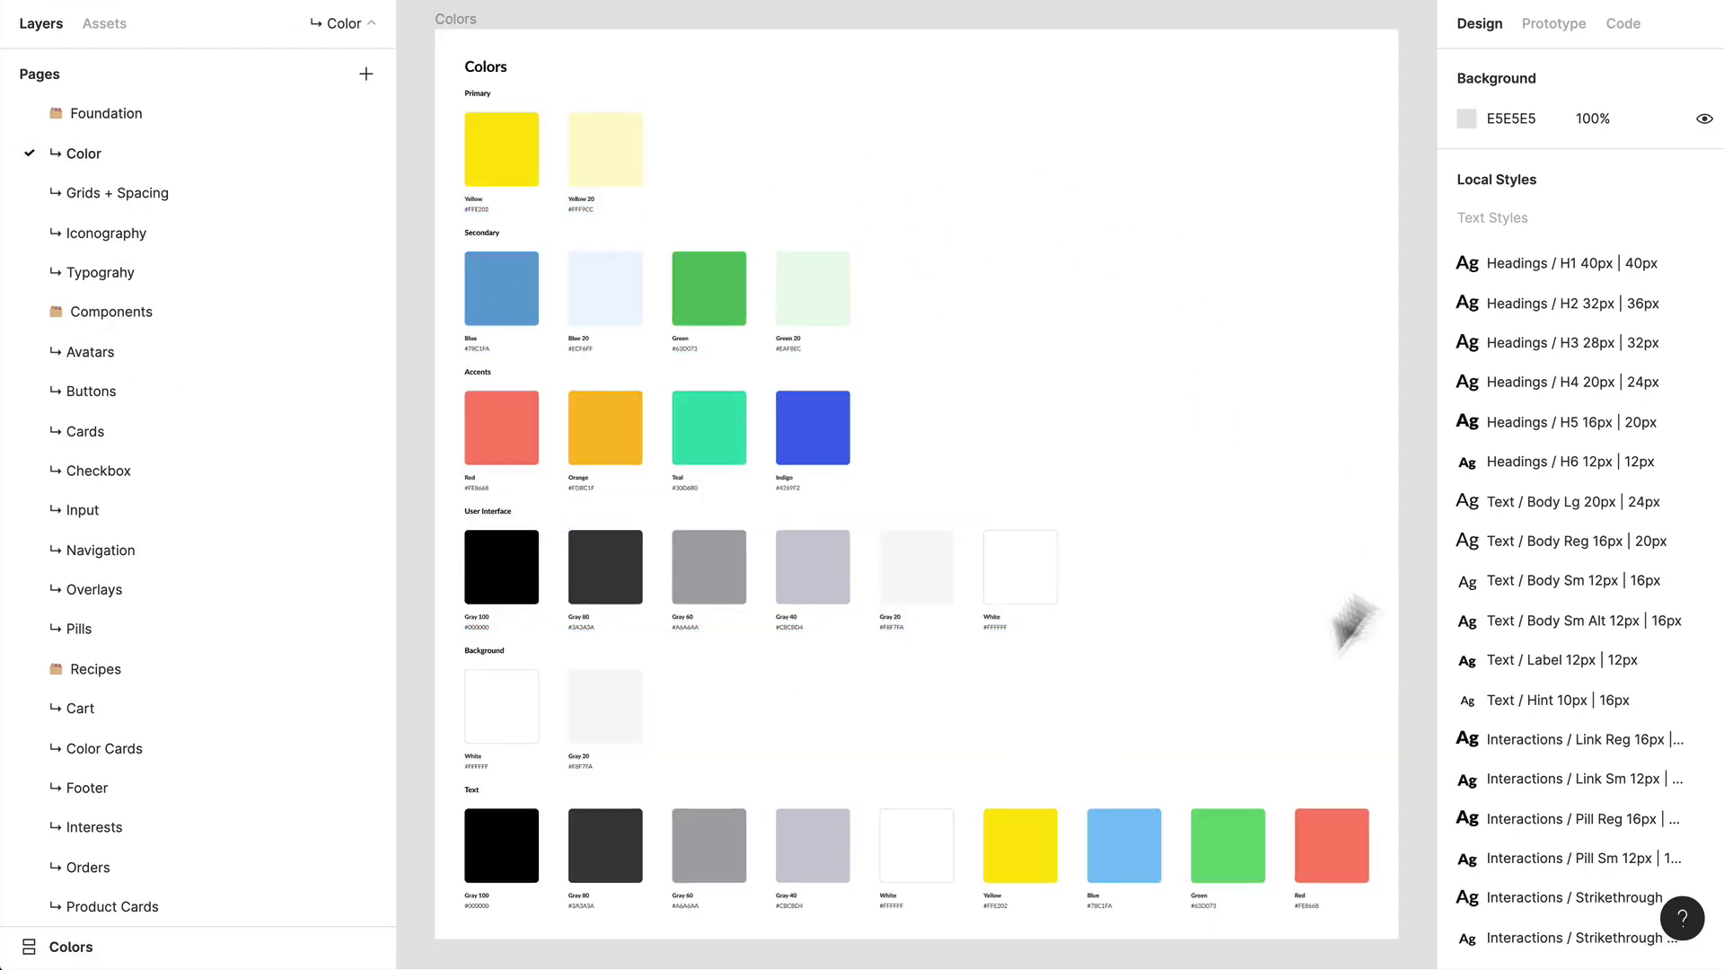
scroll(834, 243, "up", 5, "ctrl")
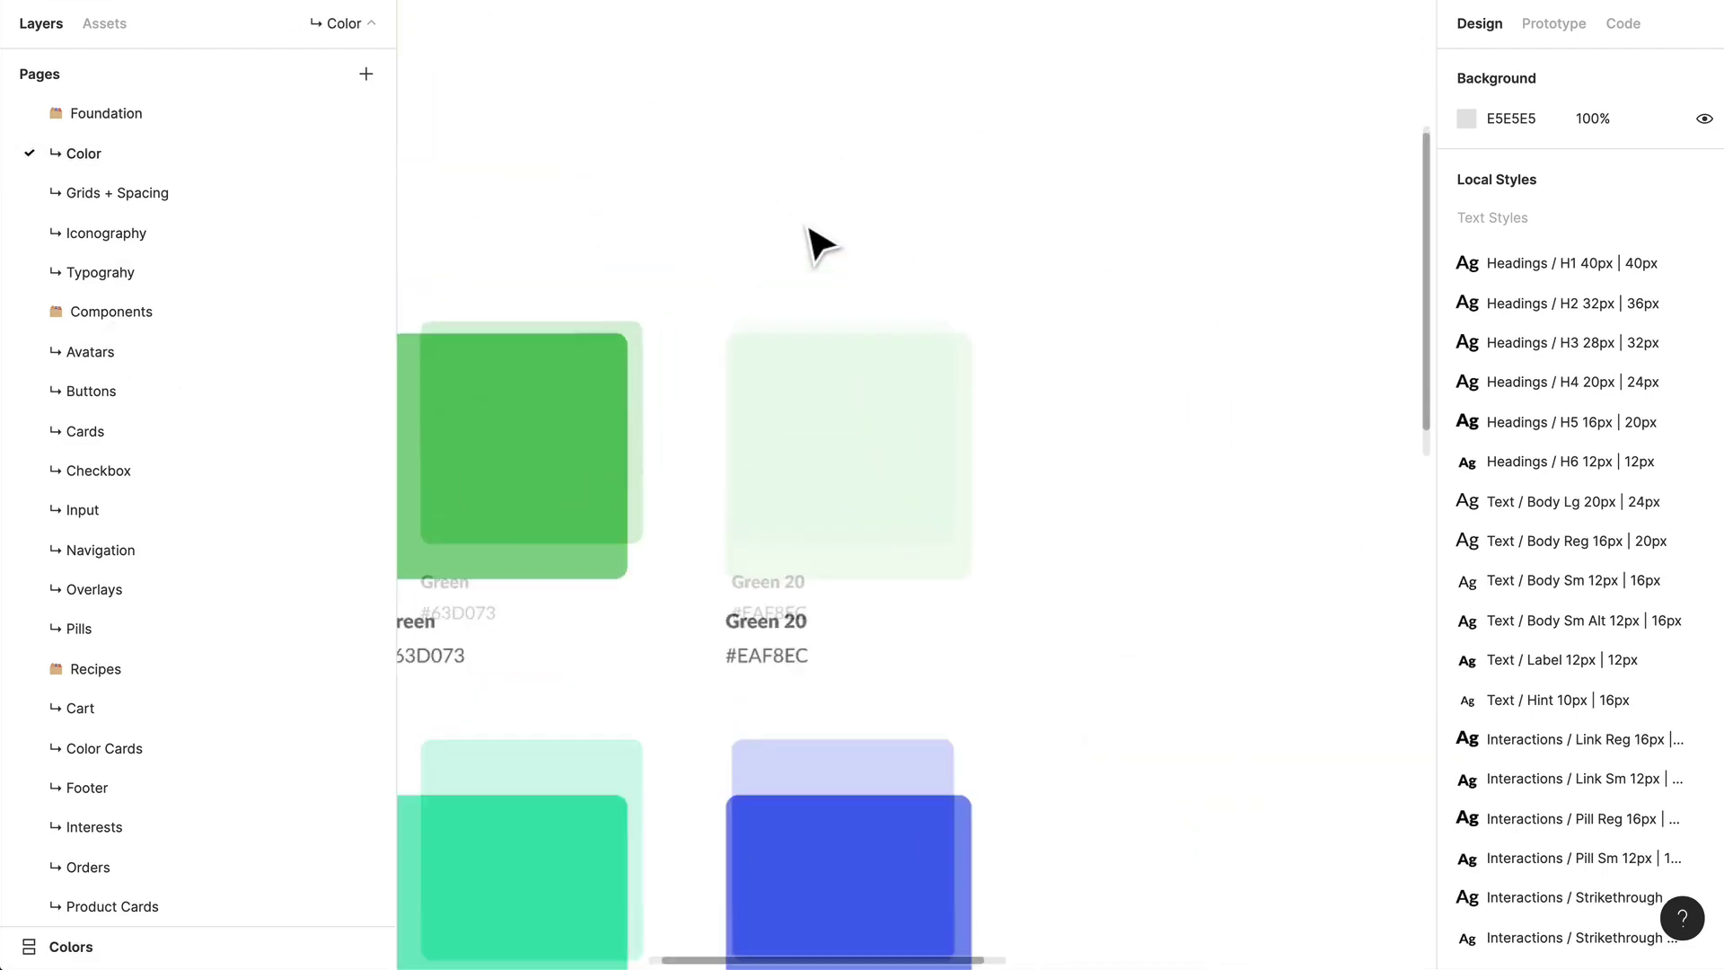
scroll(794, 260, "left", 5)
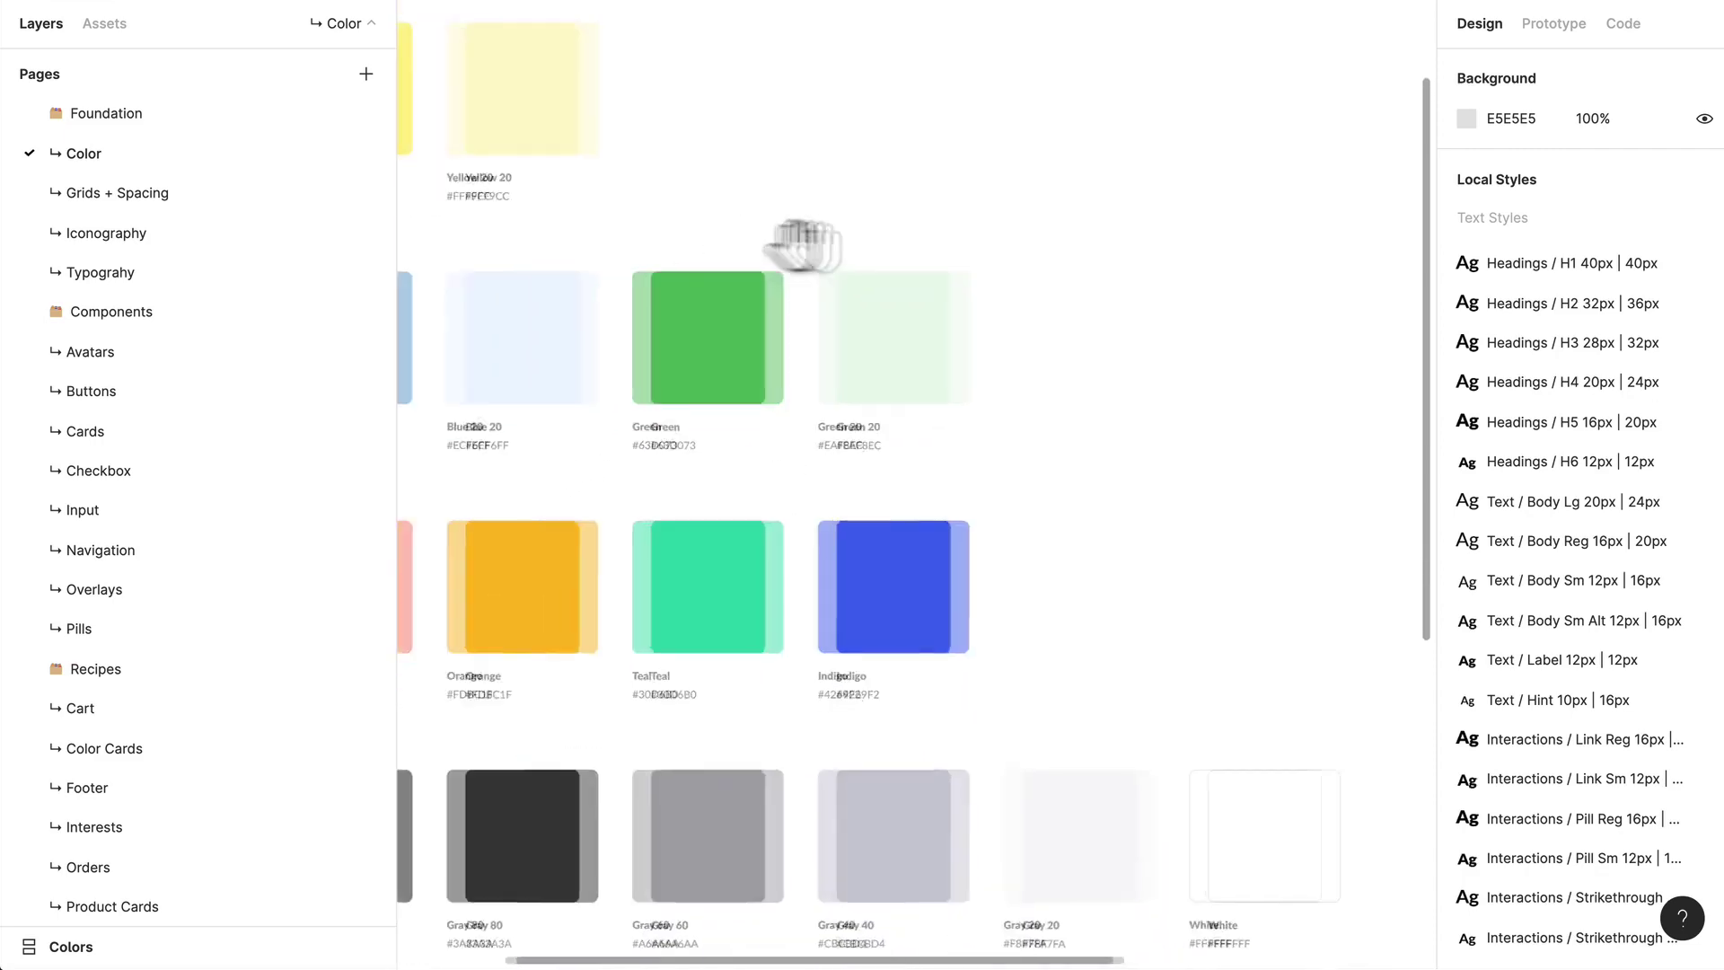
left_click_drag(1204, 431, 984, 162)
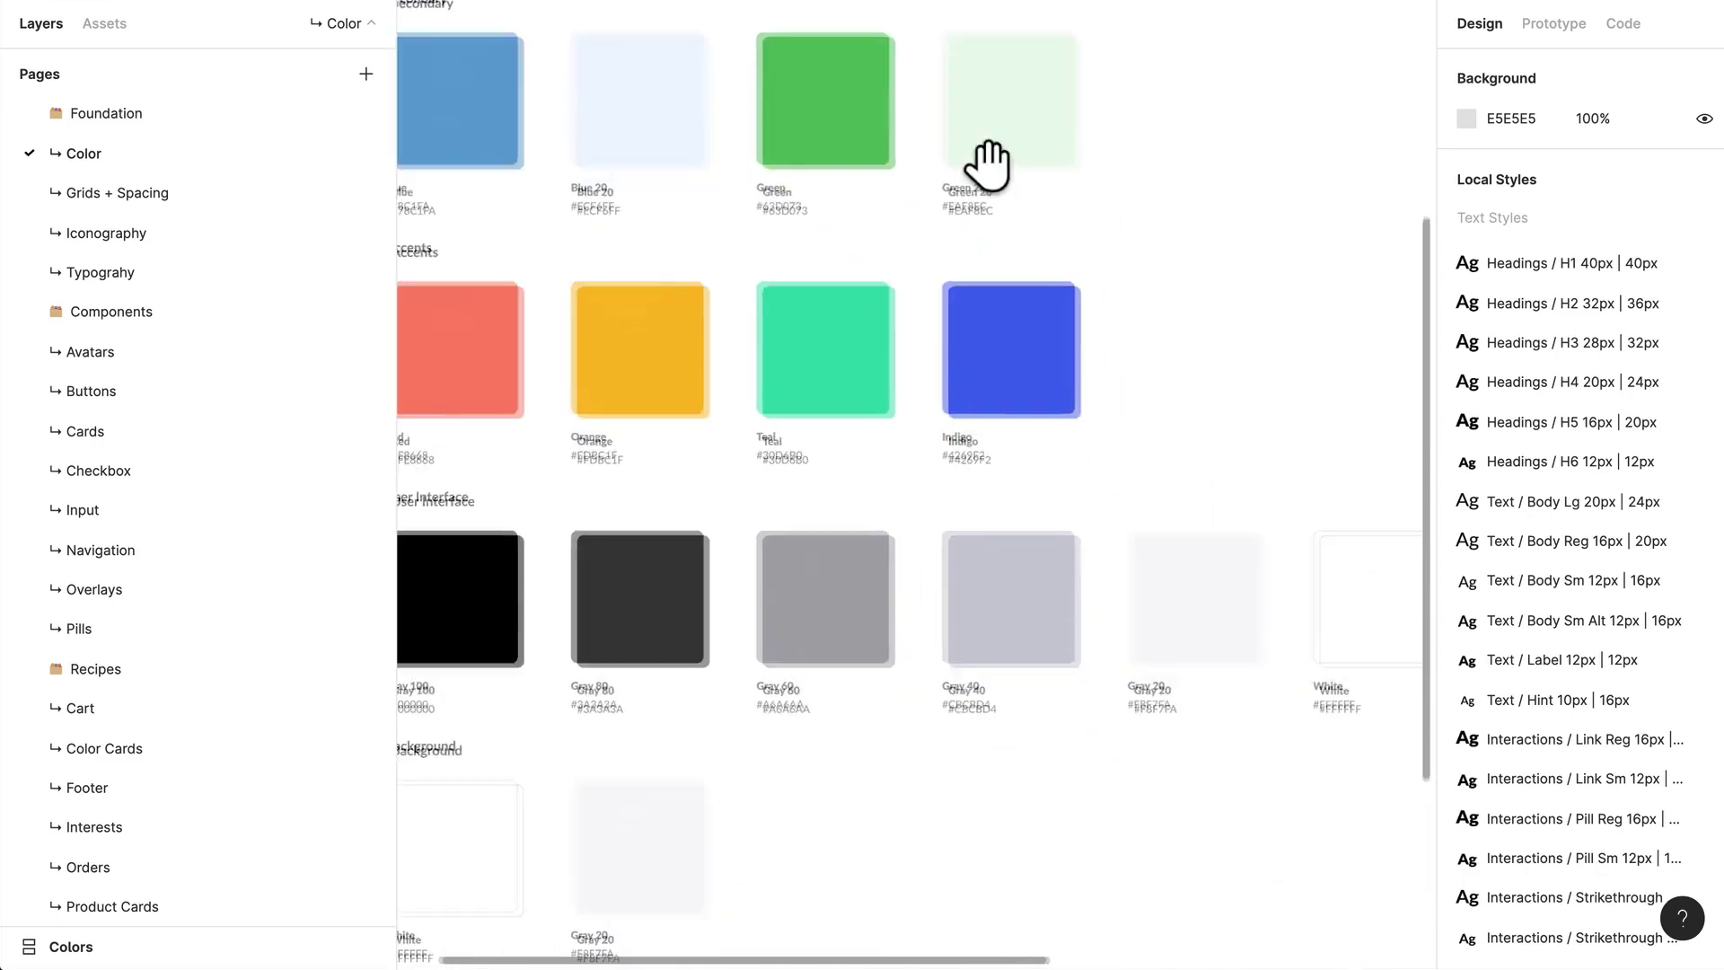
scroll(1032, 359, "down", 3)
Bring the Accents and User Interface swatch rows with their hex codes into view
scroll(1111, 789, "up", 5)
scroll(723, 427, "right", 1)
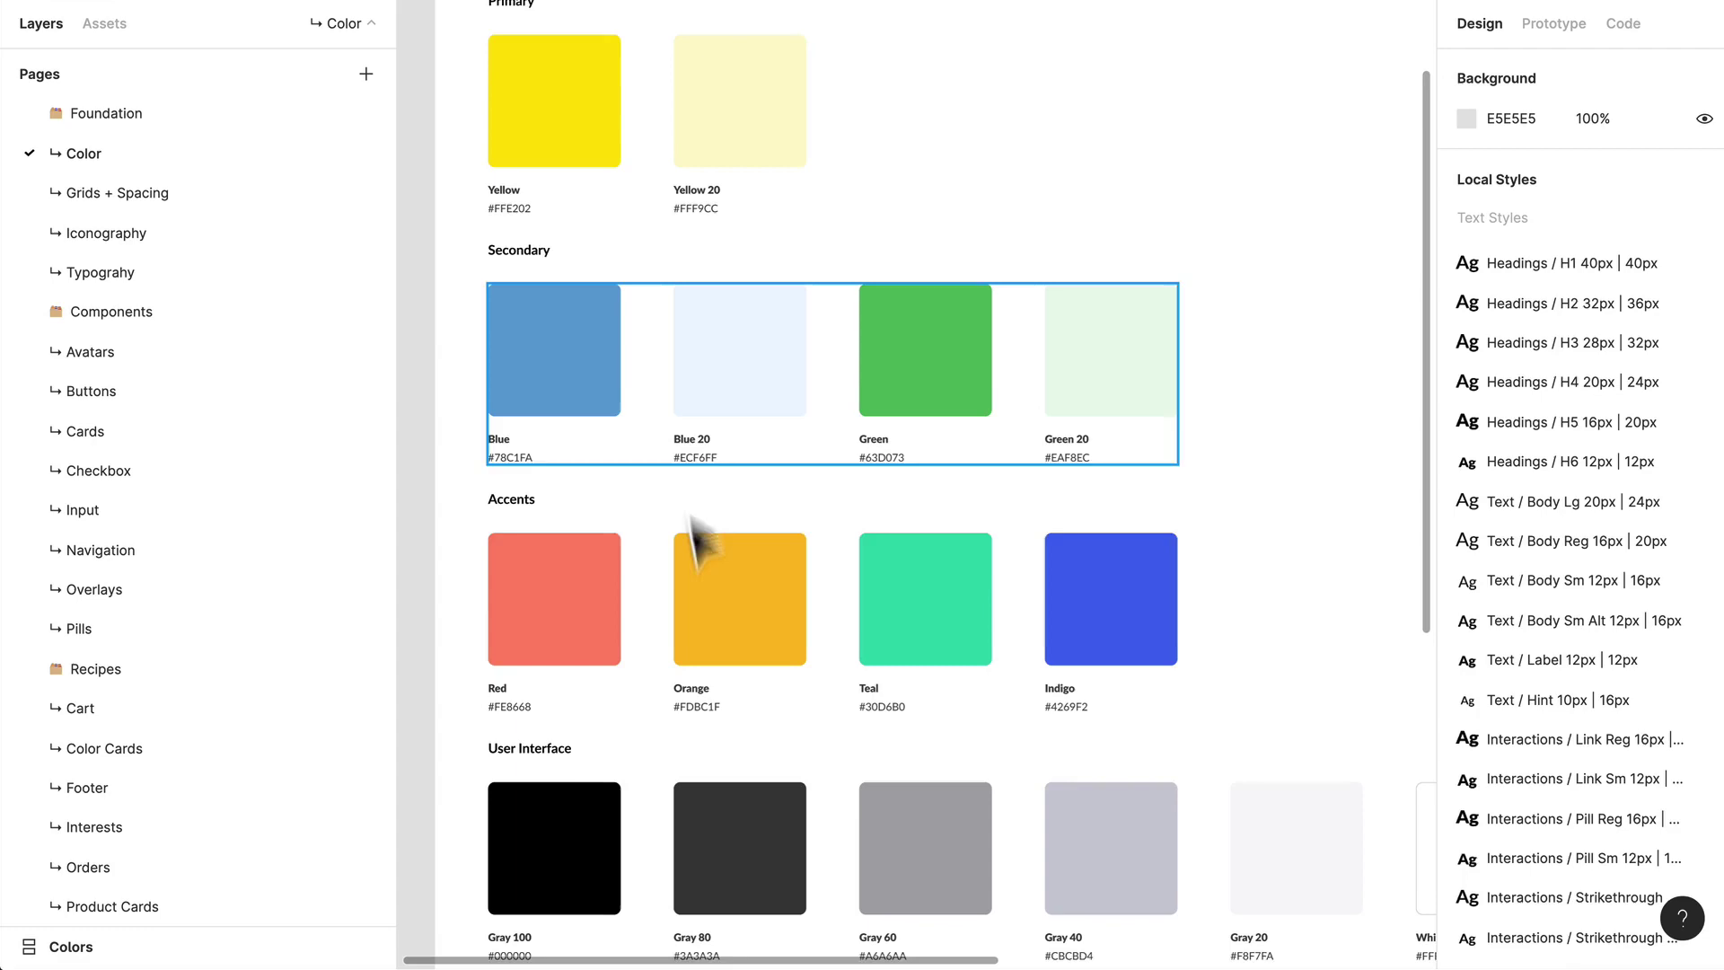
left_click_drag(712, 819, 730, 470)
scroll(864, 444, "up", 2)
scroll(863, 444, "left", 1)
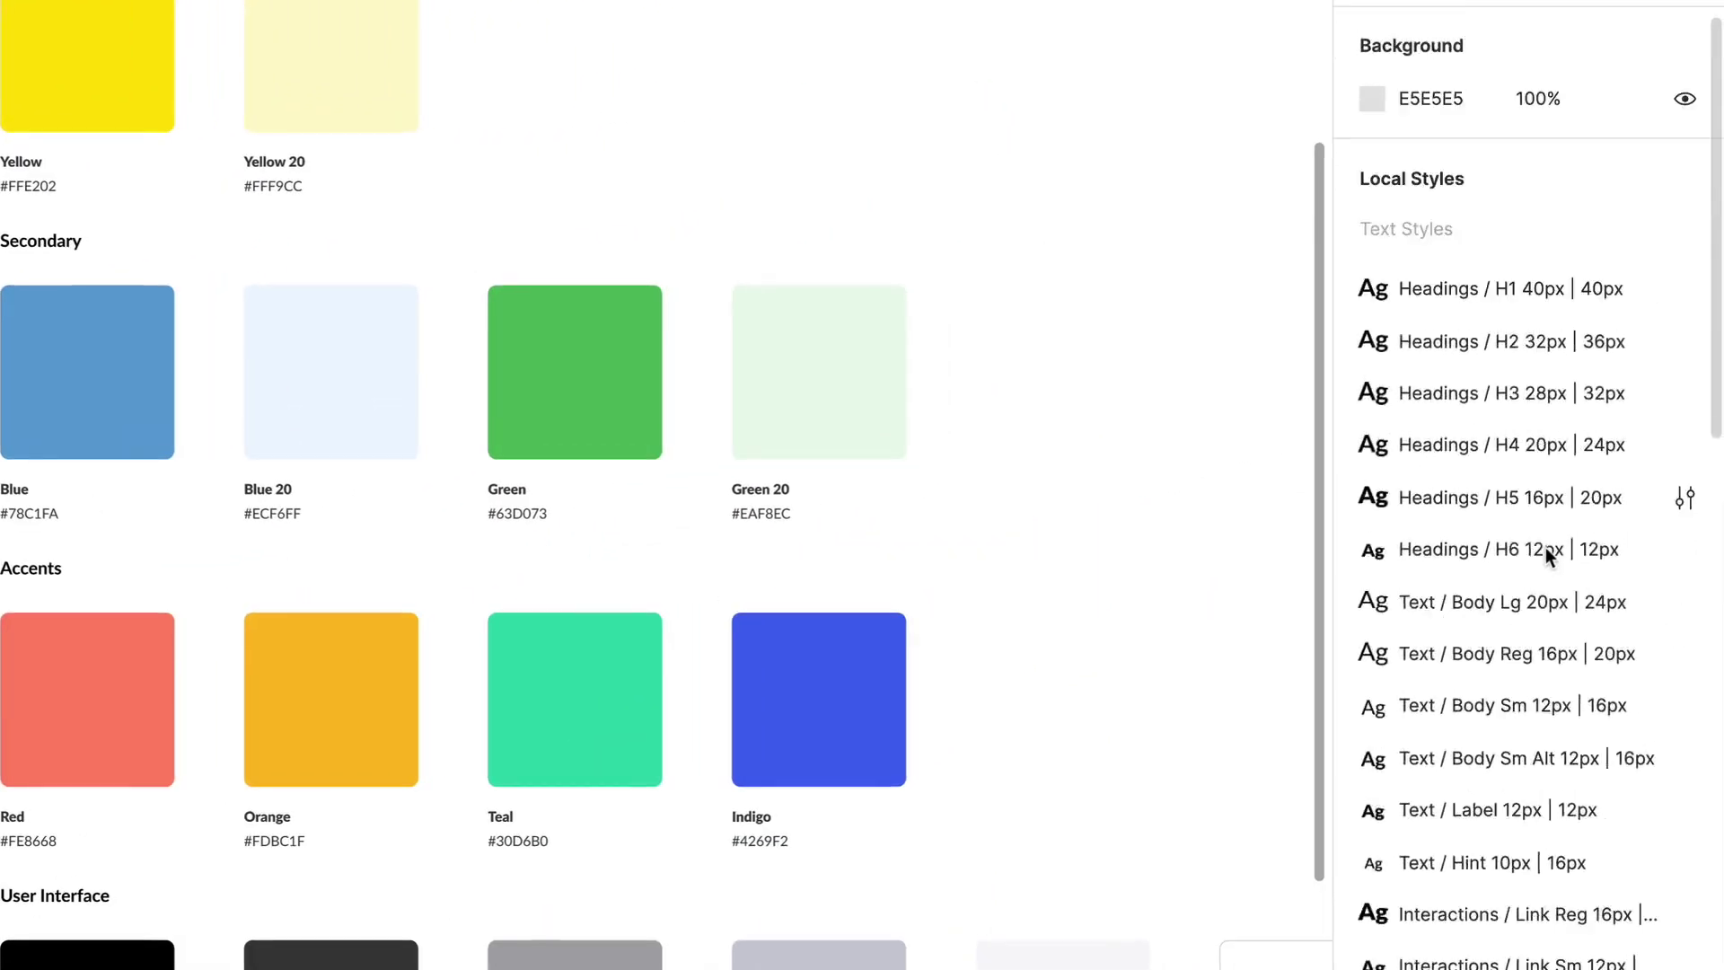
scroll(1494, 463, "down", 10)
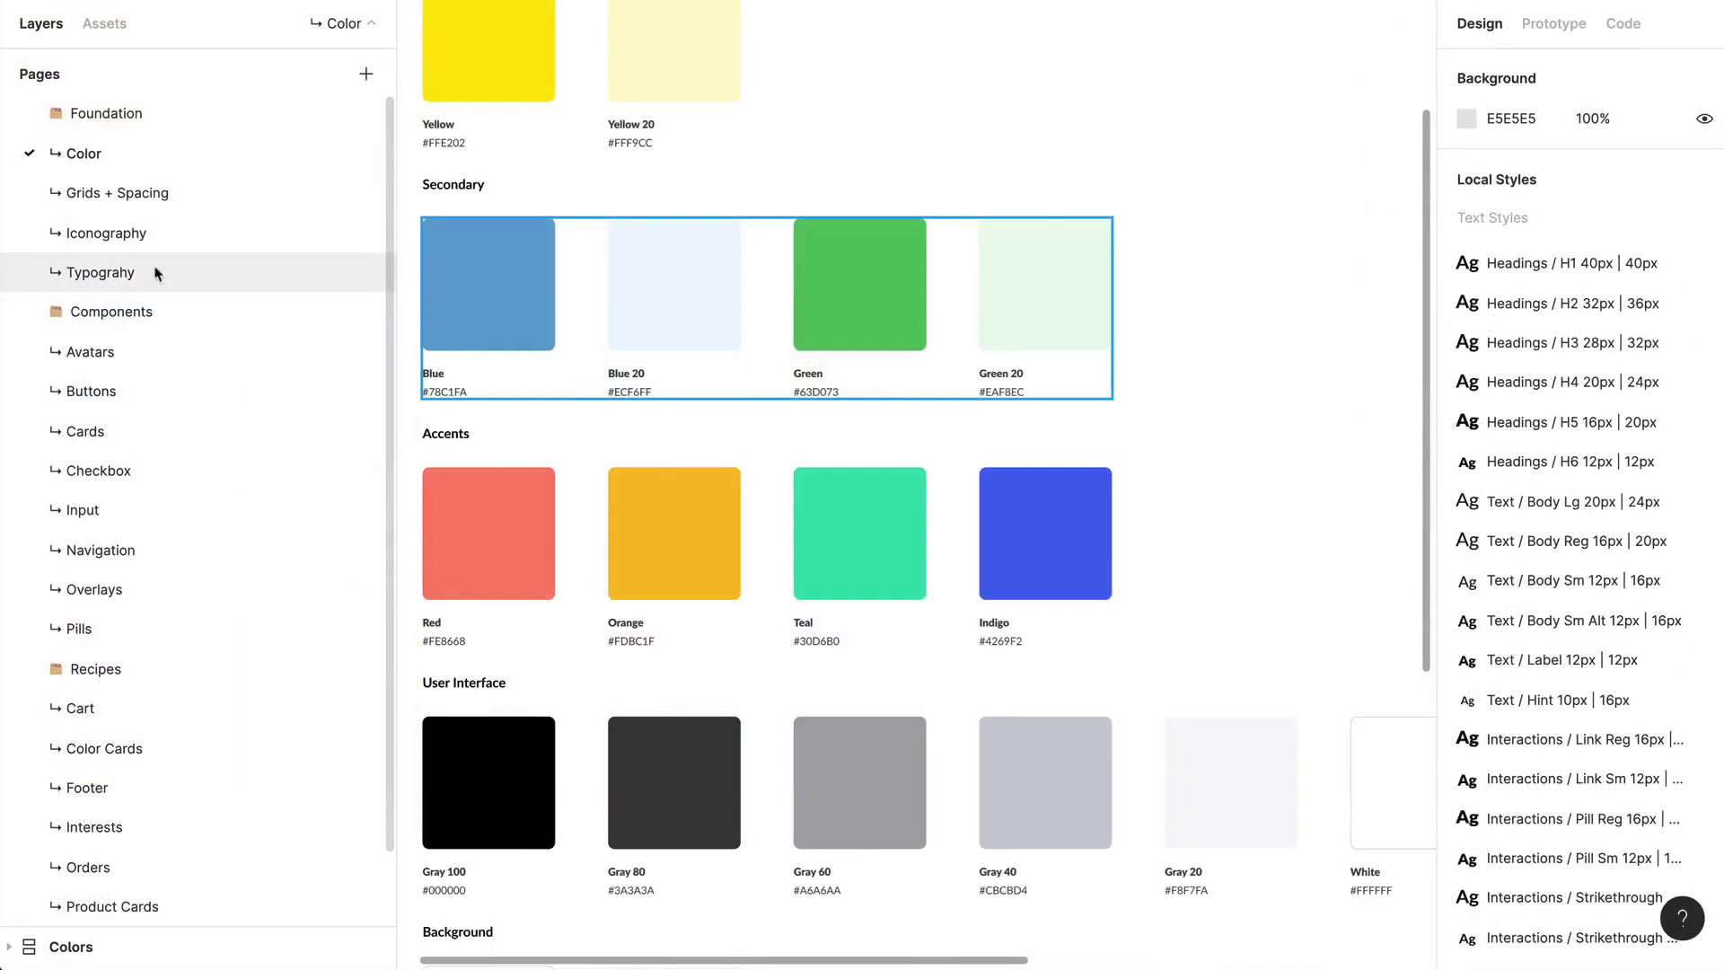
Open the Typography page and move across the Headings style table
left_click(158, 271)
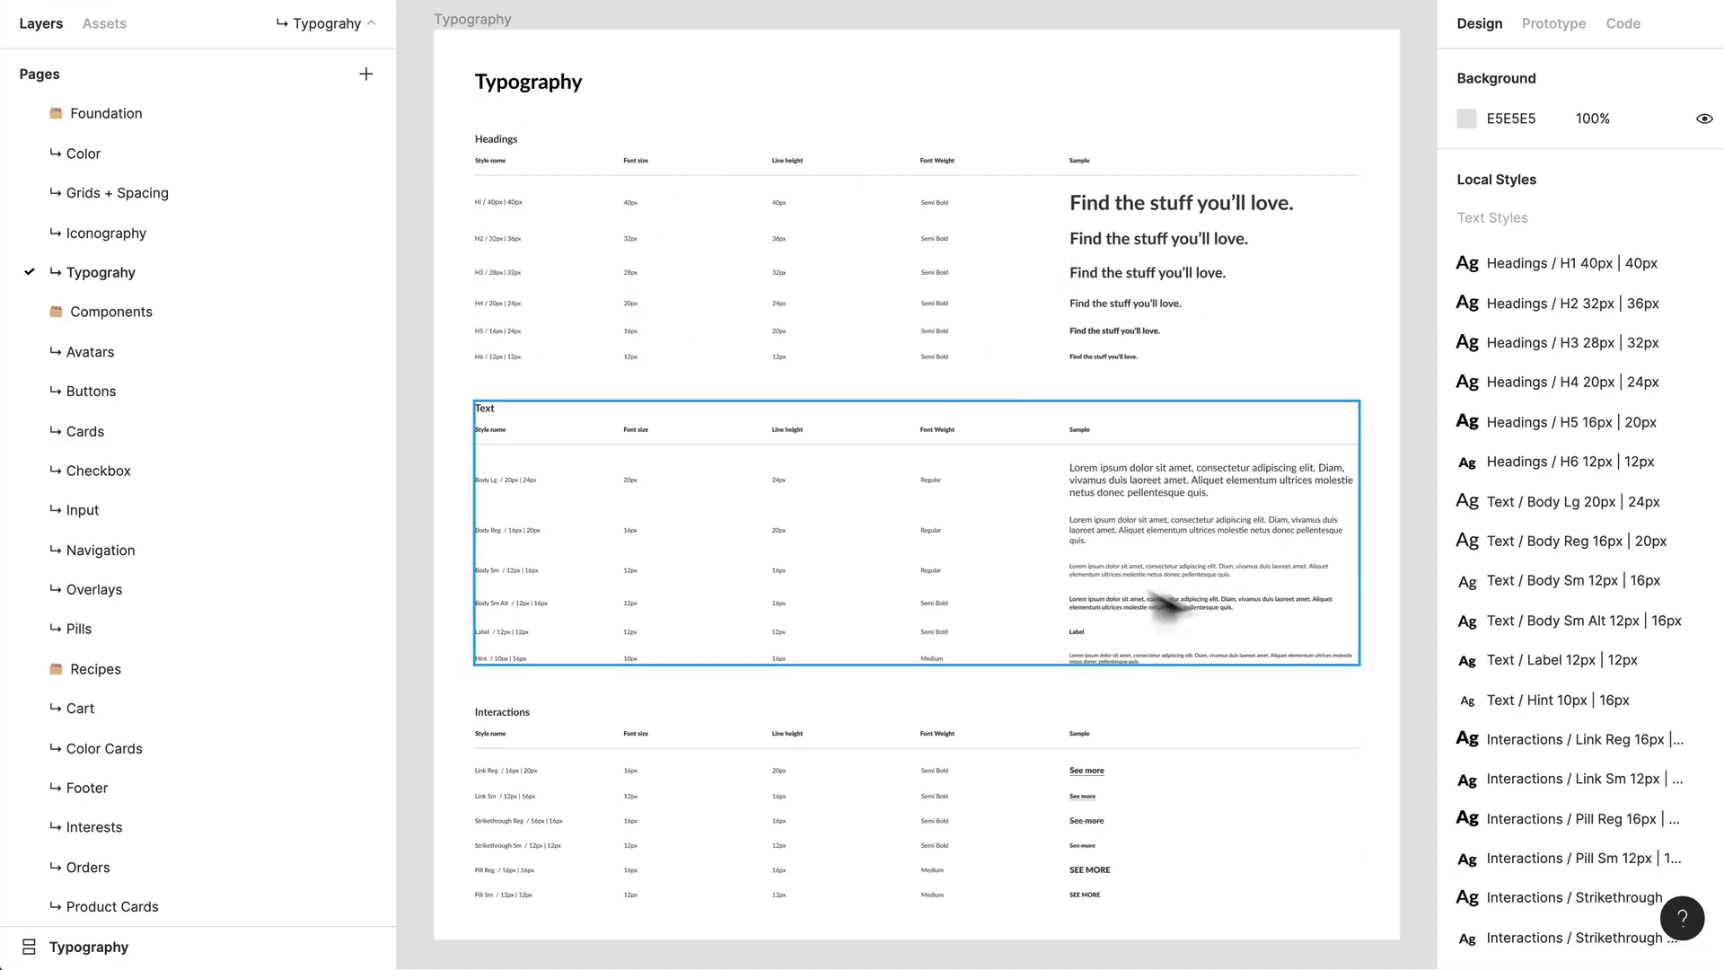
scroll(785, 231, "up", 10)
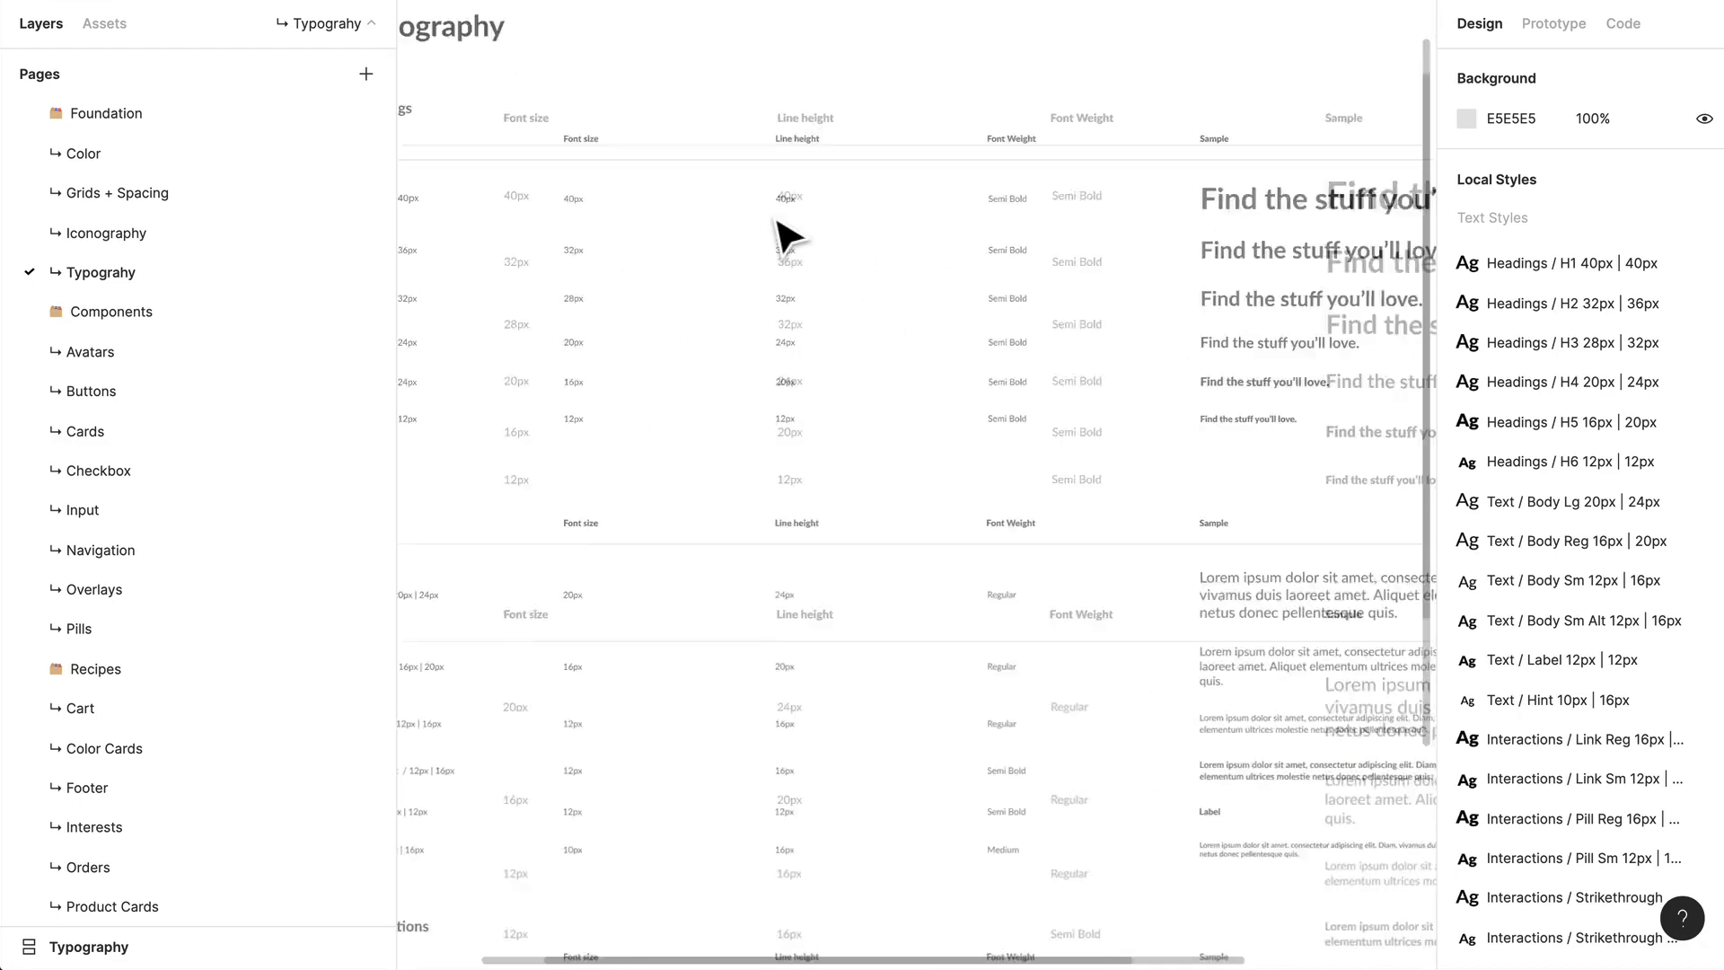
left_click_drag(777, 288, 1335, 516)
scroll(889, 550, "left", 2)
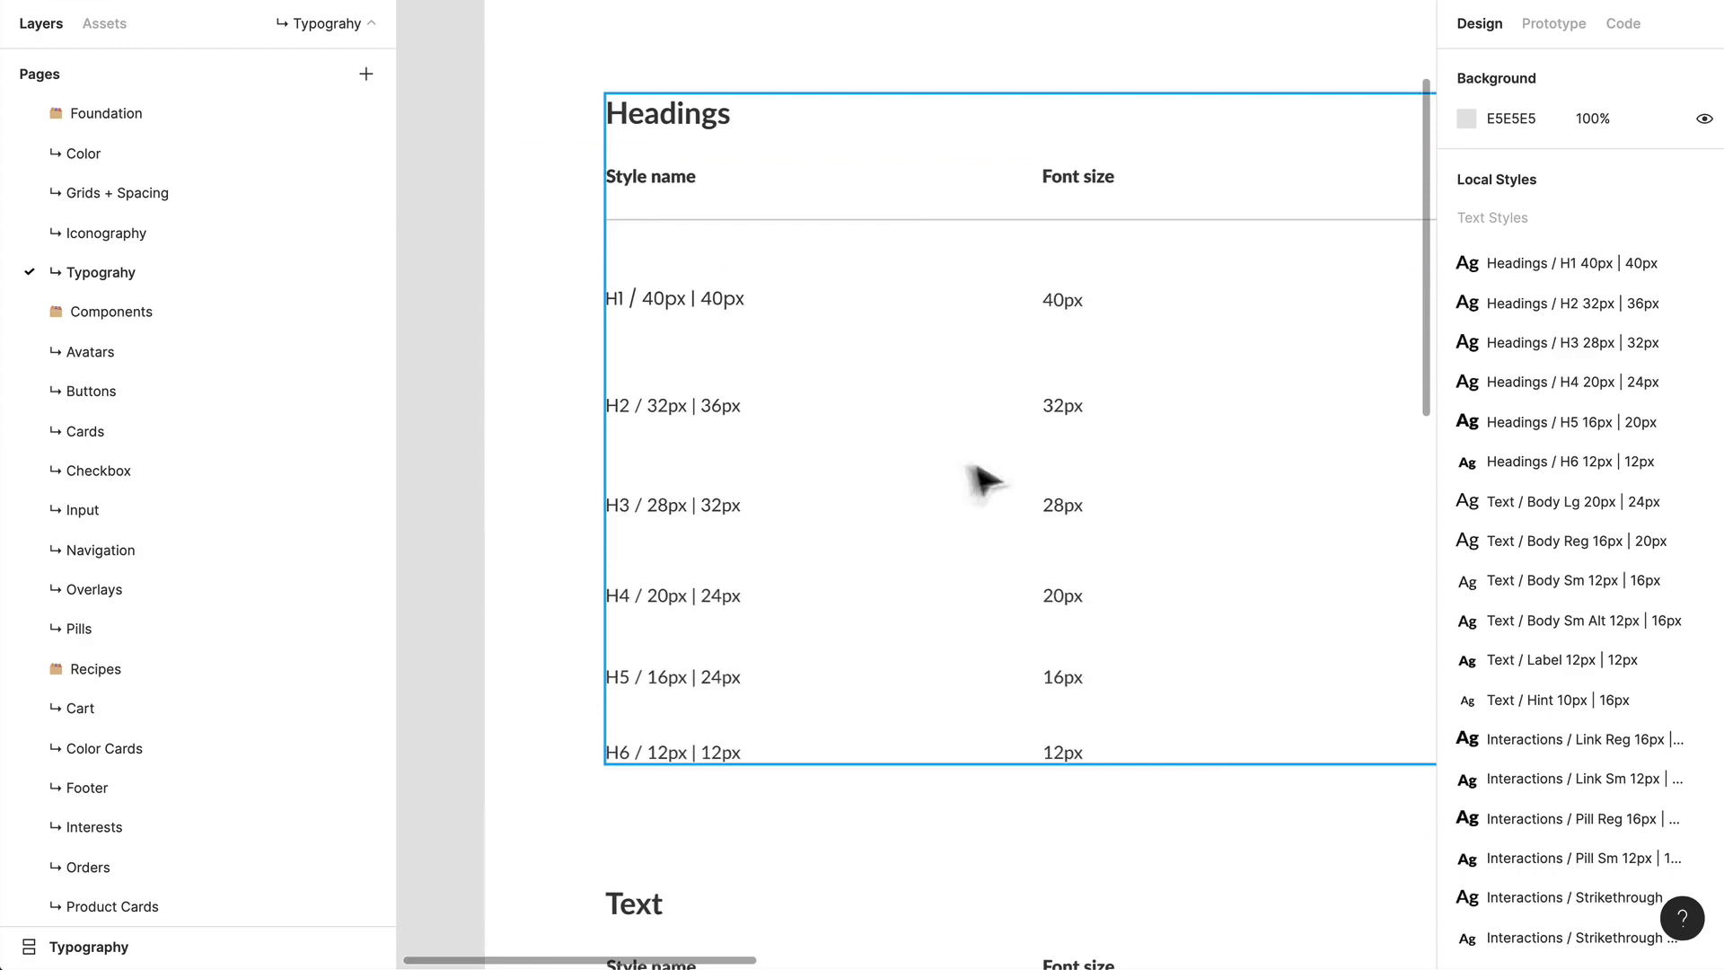
scroll(981, 482, "right", 10)
scroll(730, 655, "down", 3)
scroll(931, 525, "right", 10)
scroll(1089, 578, "up", 3)
Scroll down through the Typography tables toward the Text styles
scroll(742, 584, "down", 8)
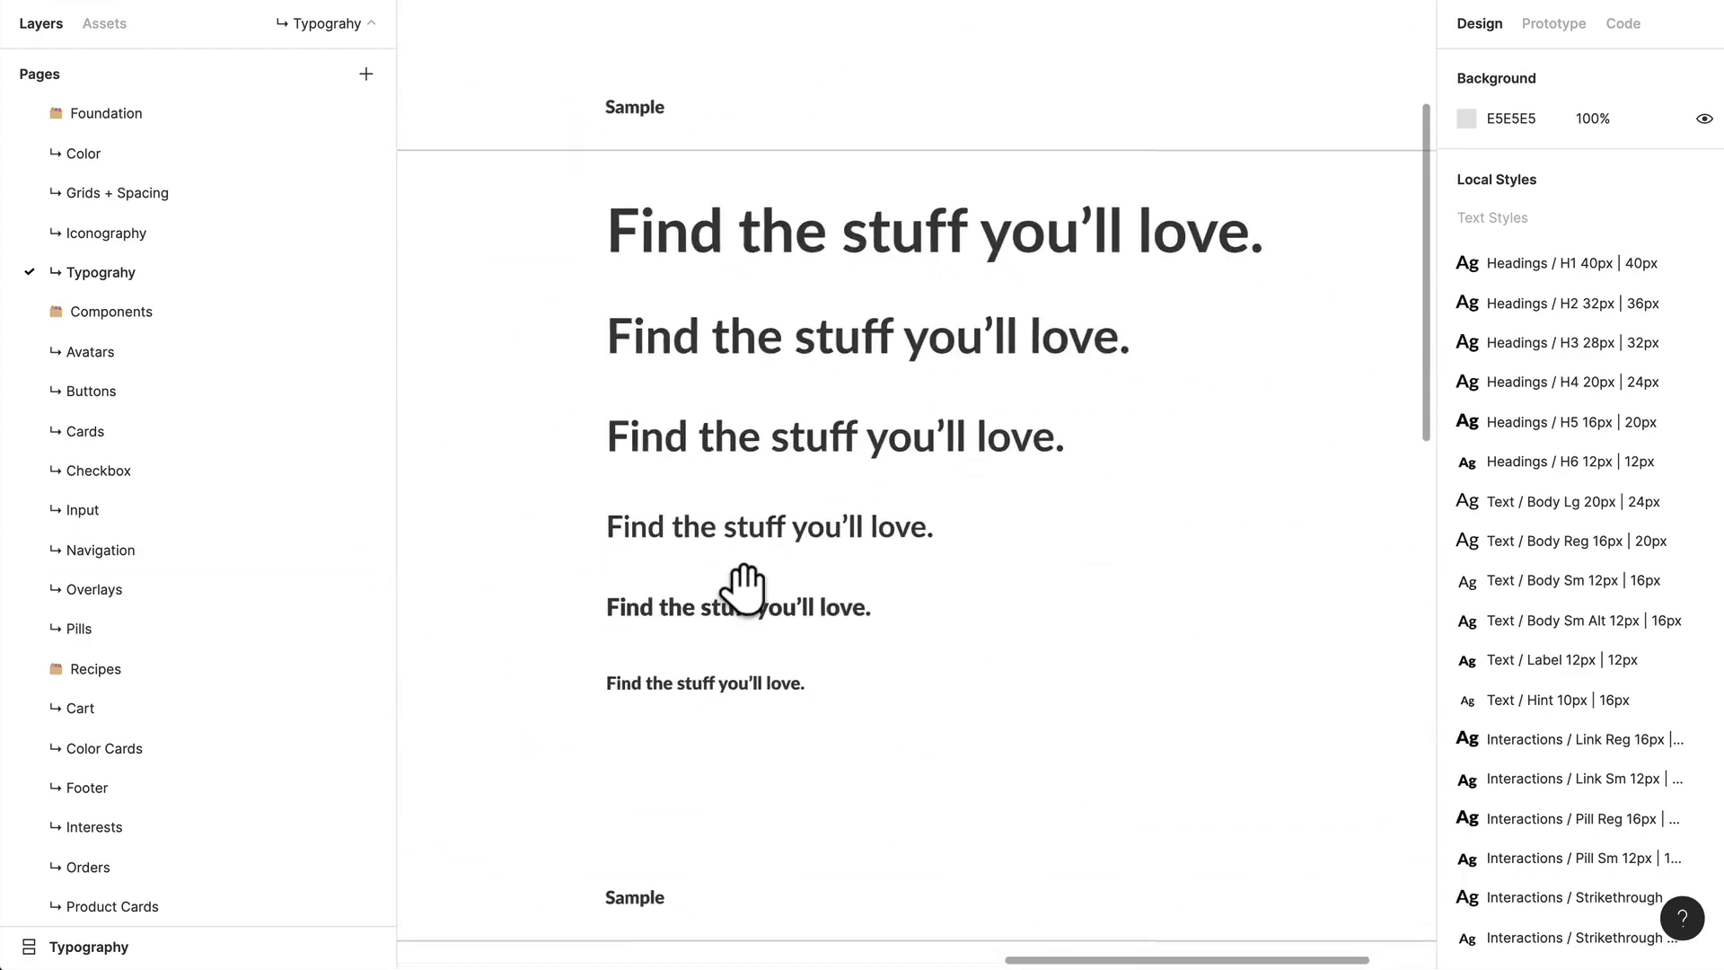
scroll(742, 585, "left", 8)
scroll(1033, 539, "down", 4)
scroll(1033, 538, "left", 3)
scroll(912, 596, "down", 3)
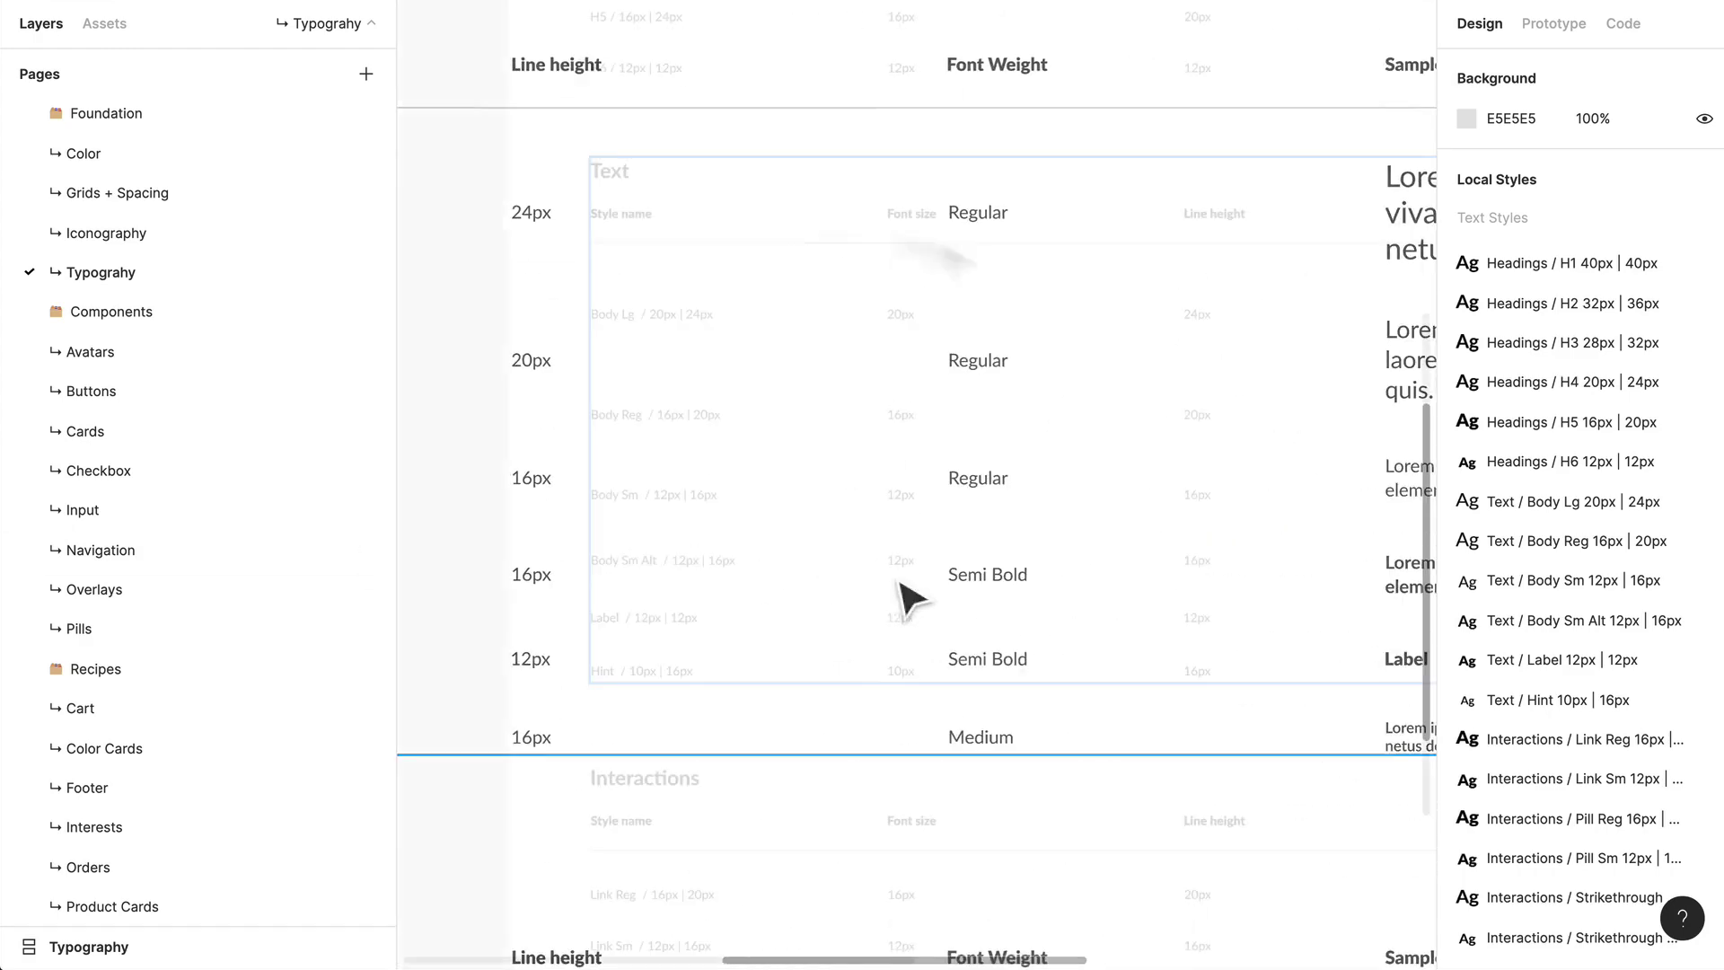
scroll(691, 395, "down", 2)
scroll(691, 395, "right", 2)
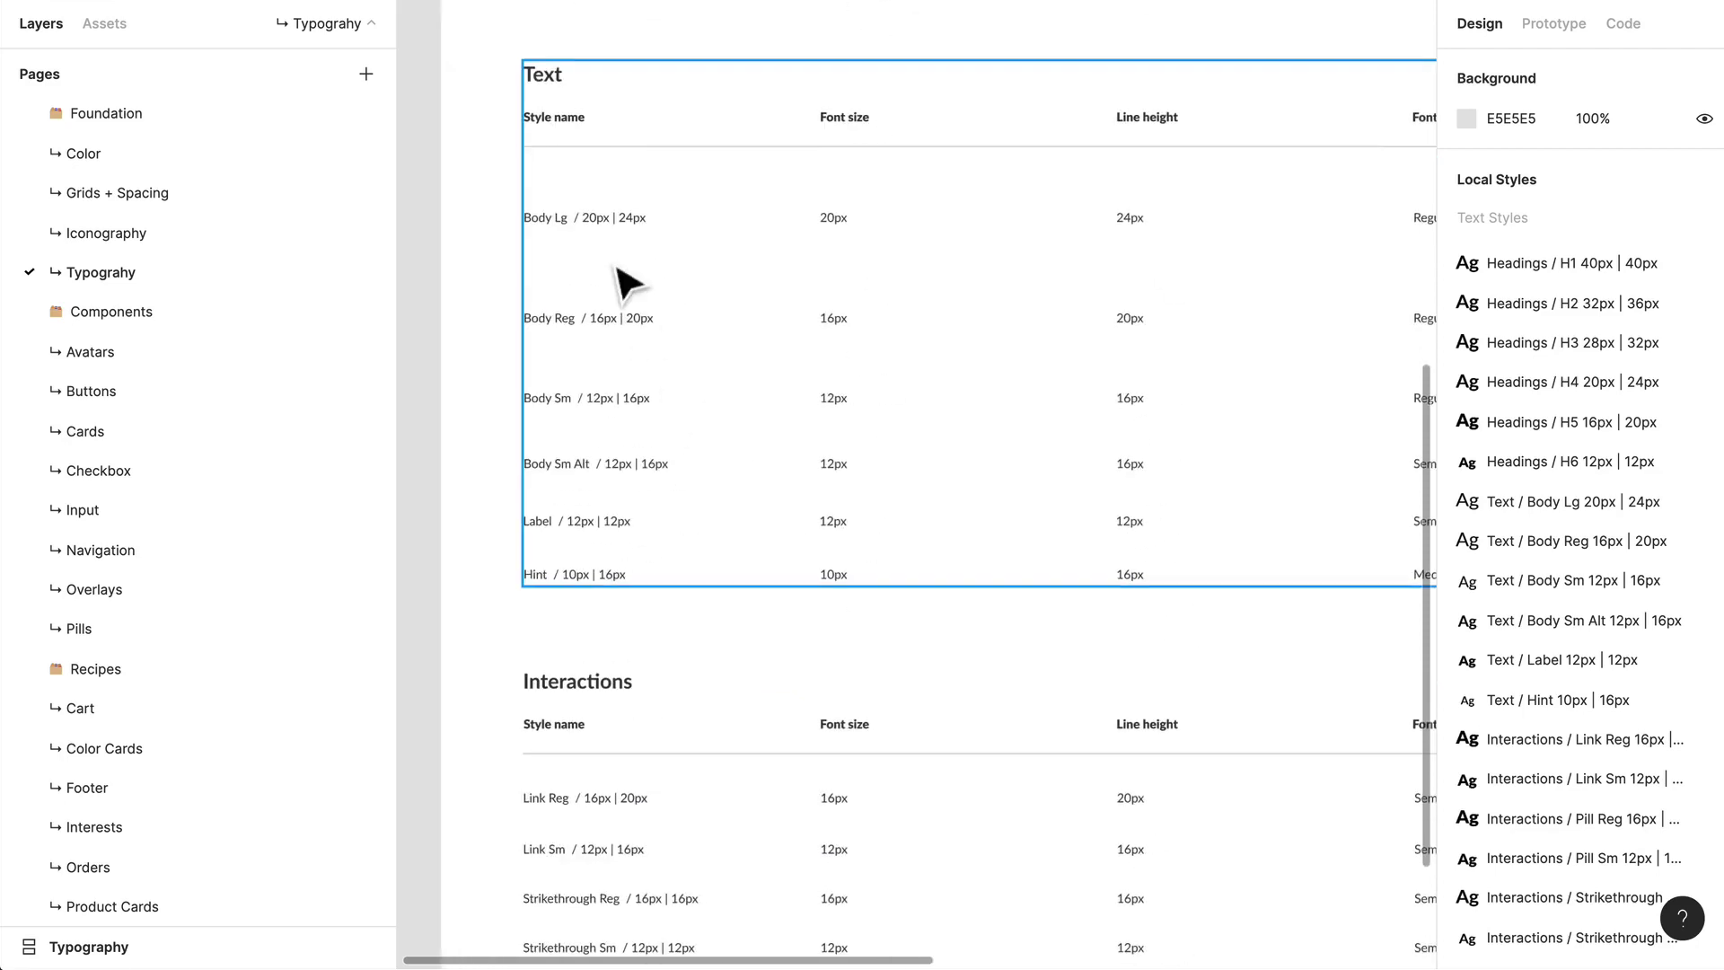
Pan with the hand tool across the Text styles table to the See more link samples
key("space")
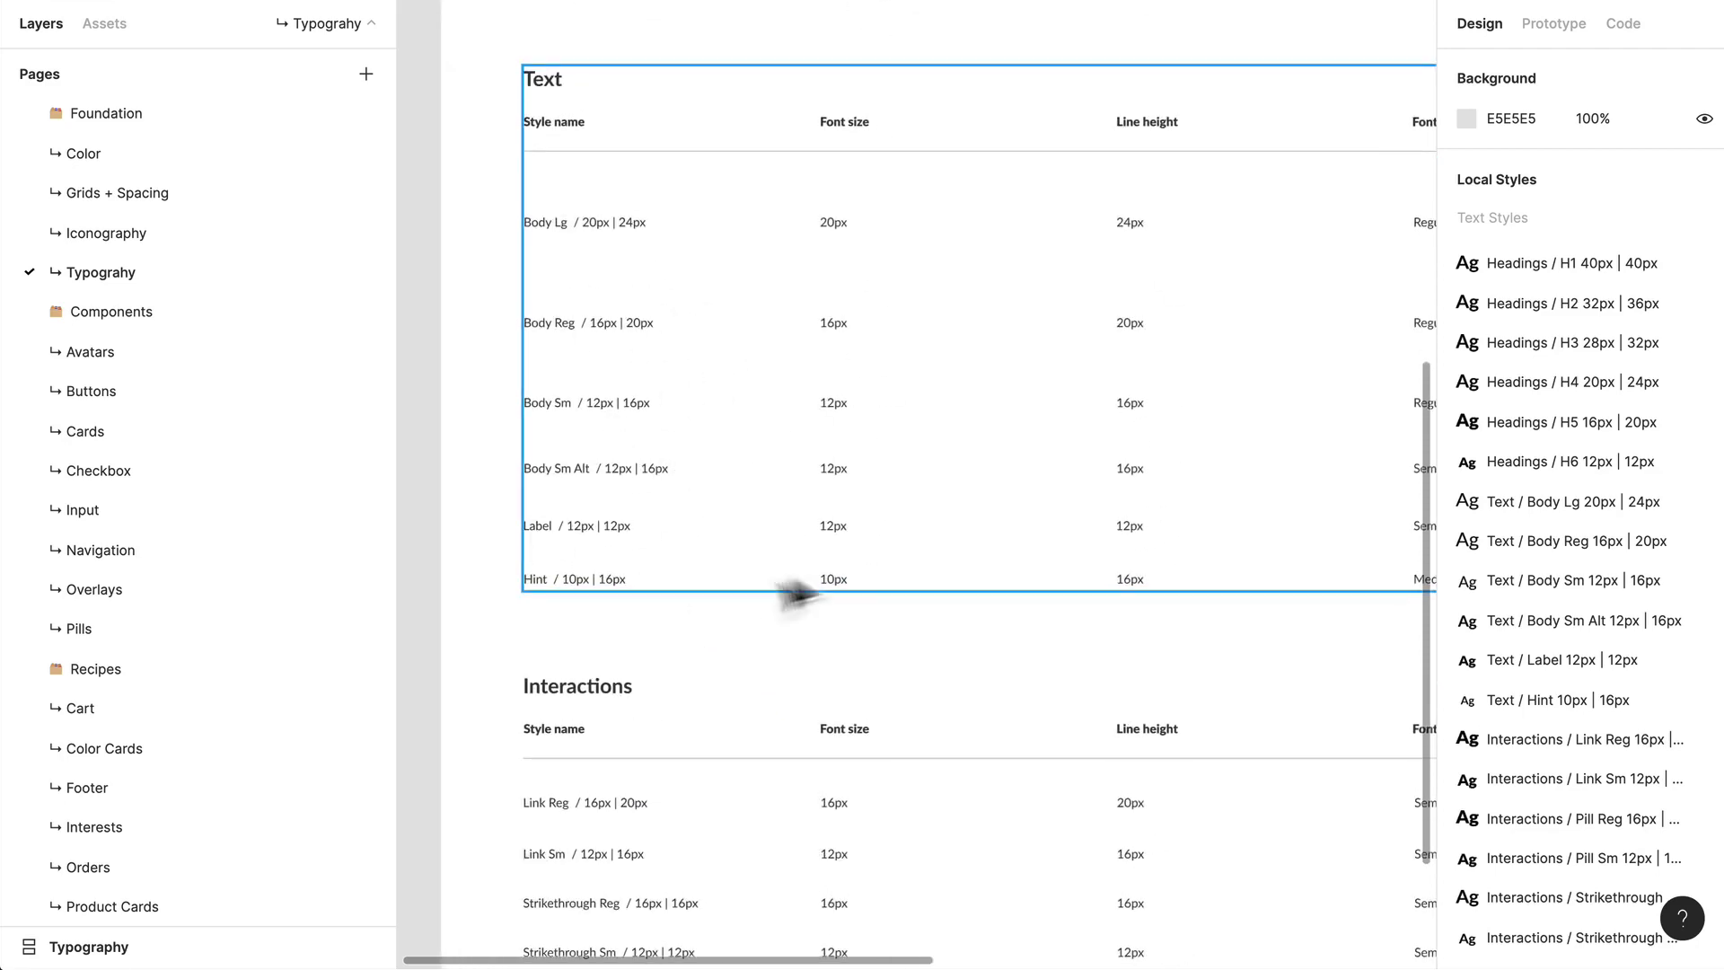
left_click_drag(796, 589, 799, 389)
scroll(377, 504, "right", 5)
scroll(378, 504, "up", 1)
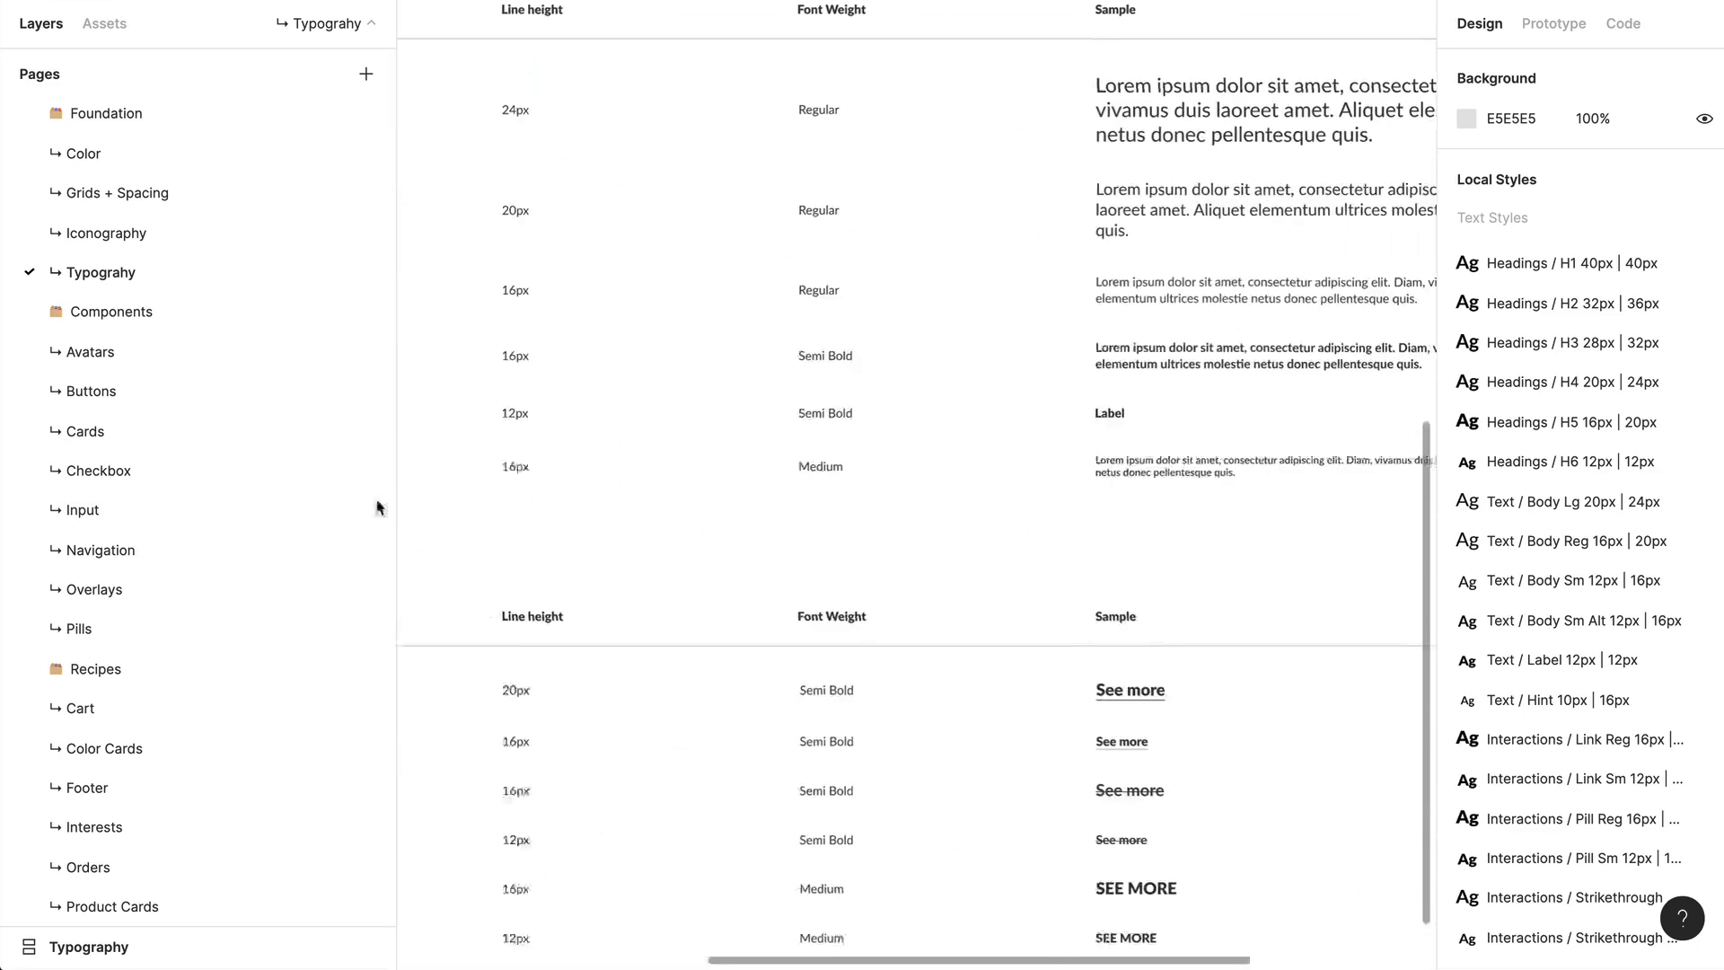
scroll(911, 237, "right", 2)
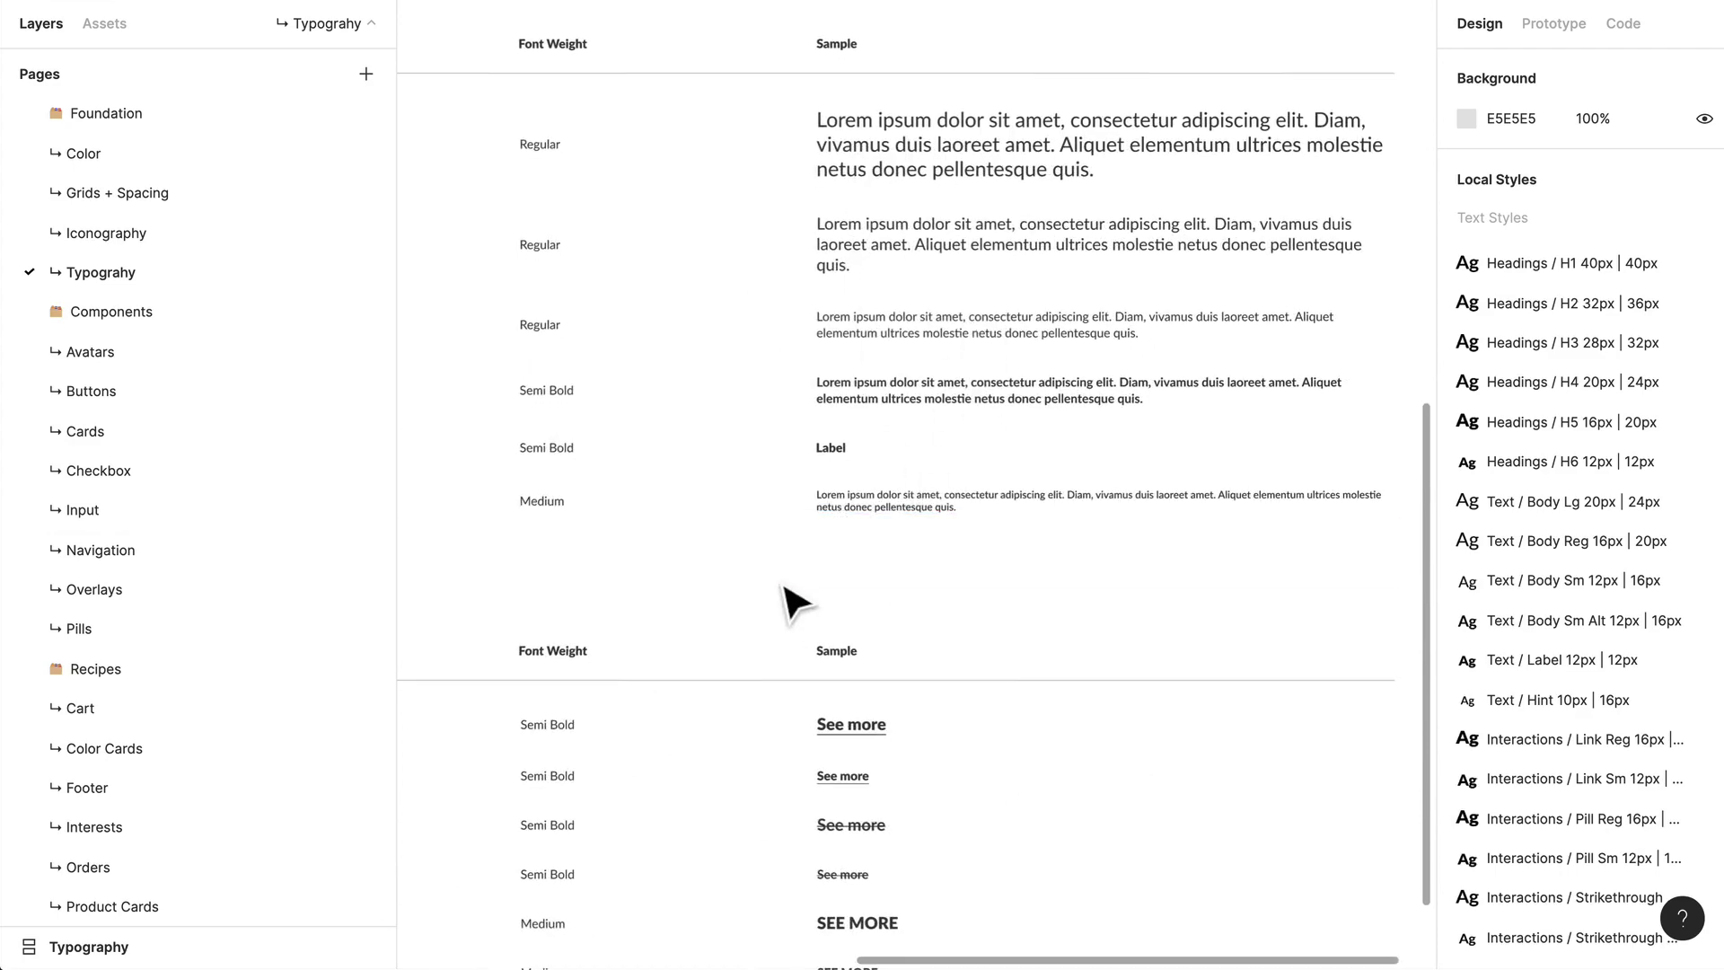
left_click_drag(789, 600, 869, 503)
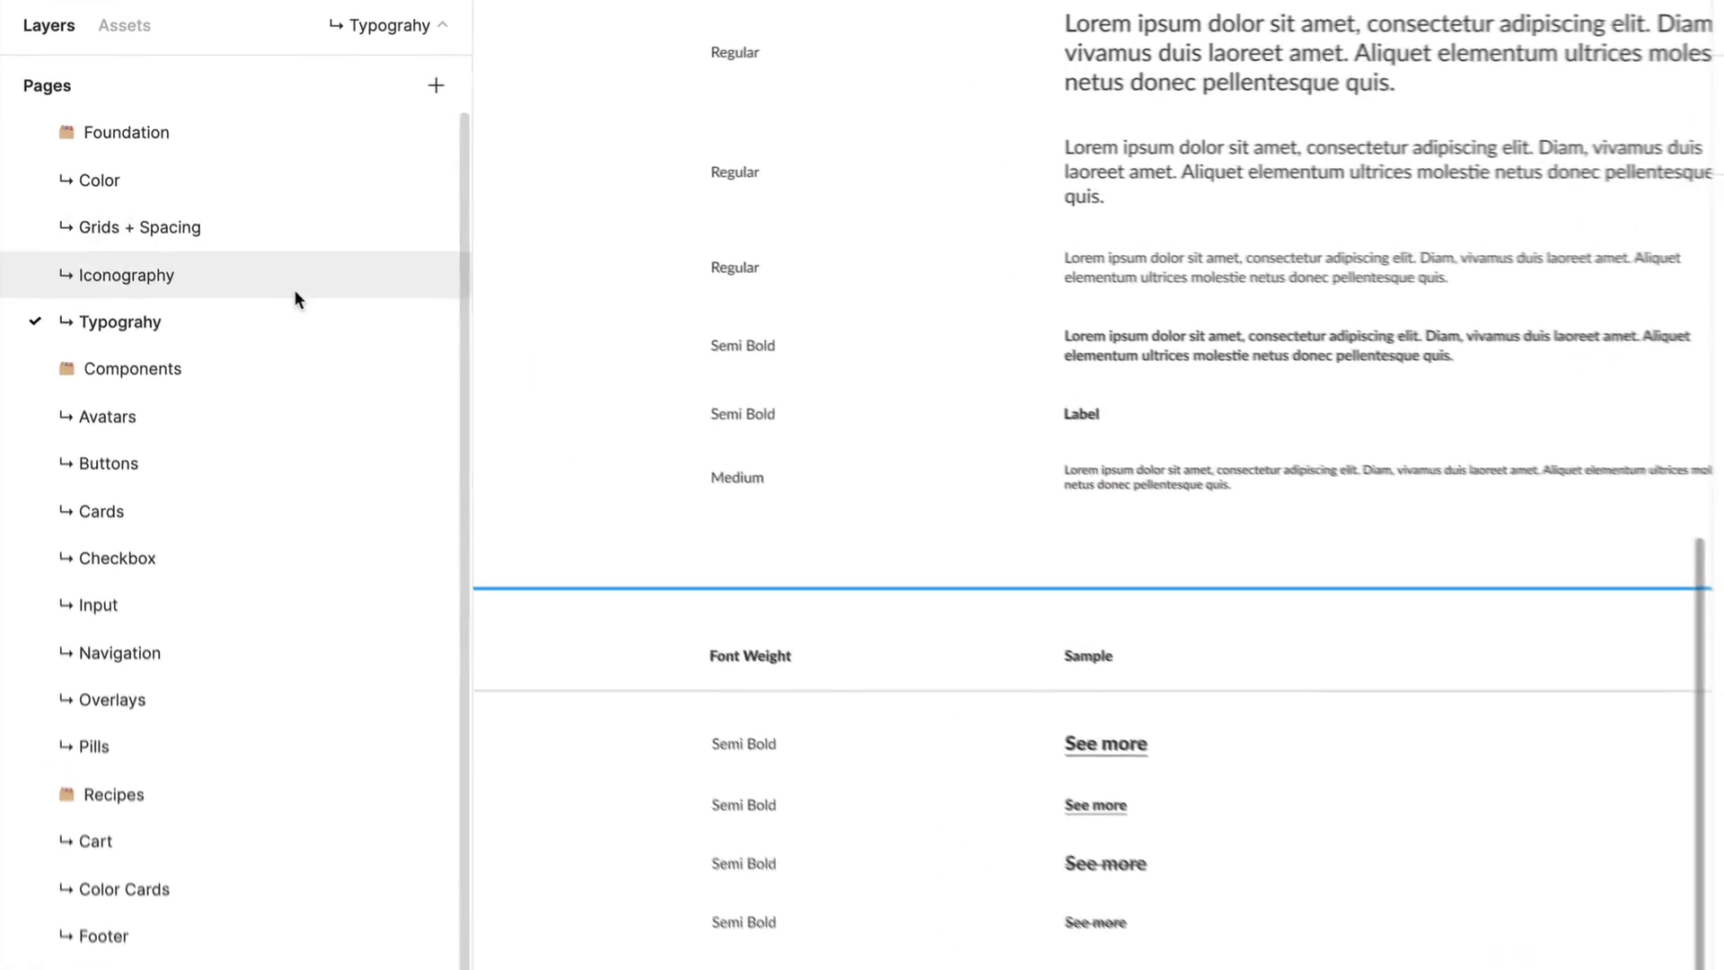
View the Iconography page's icons, then move on to the Grids + Spacing page
left_click(296, 297)
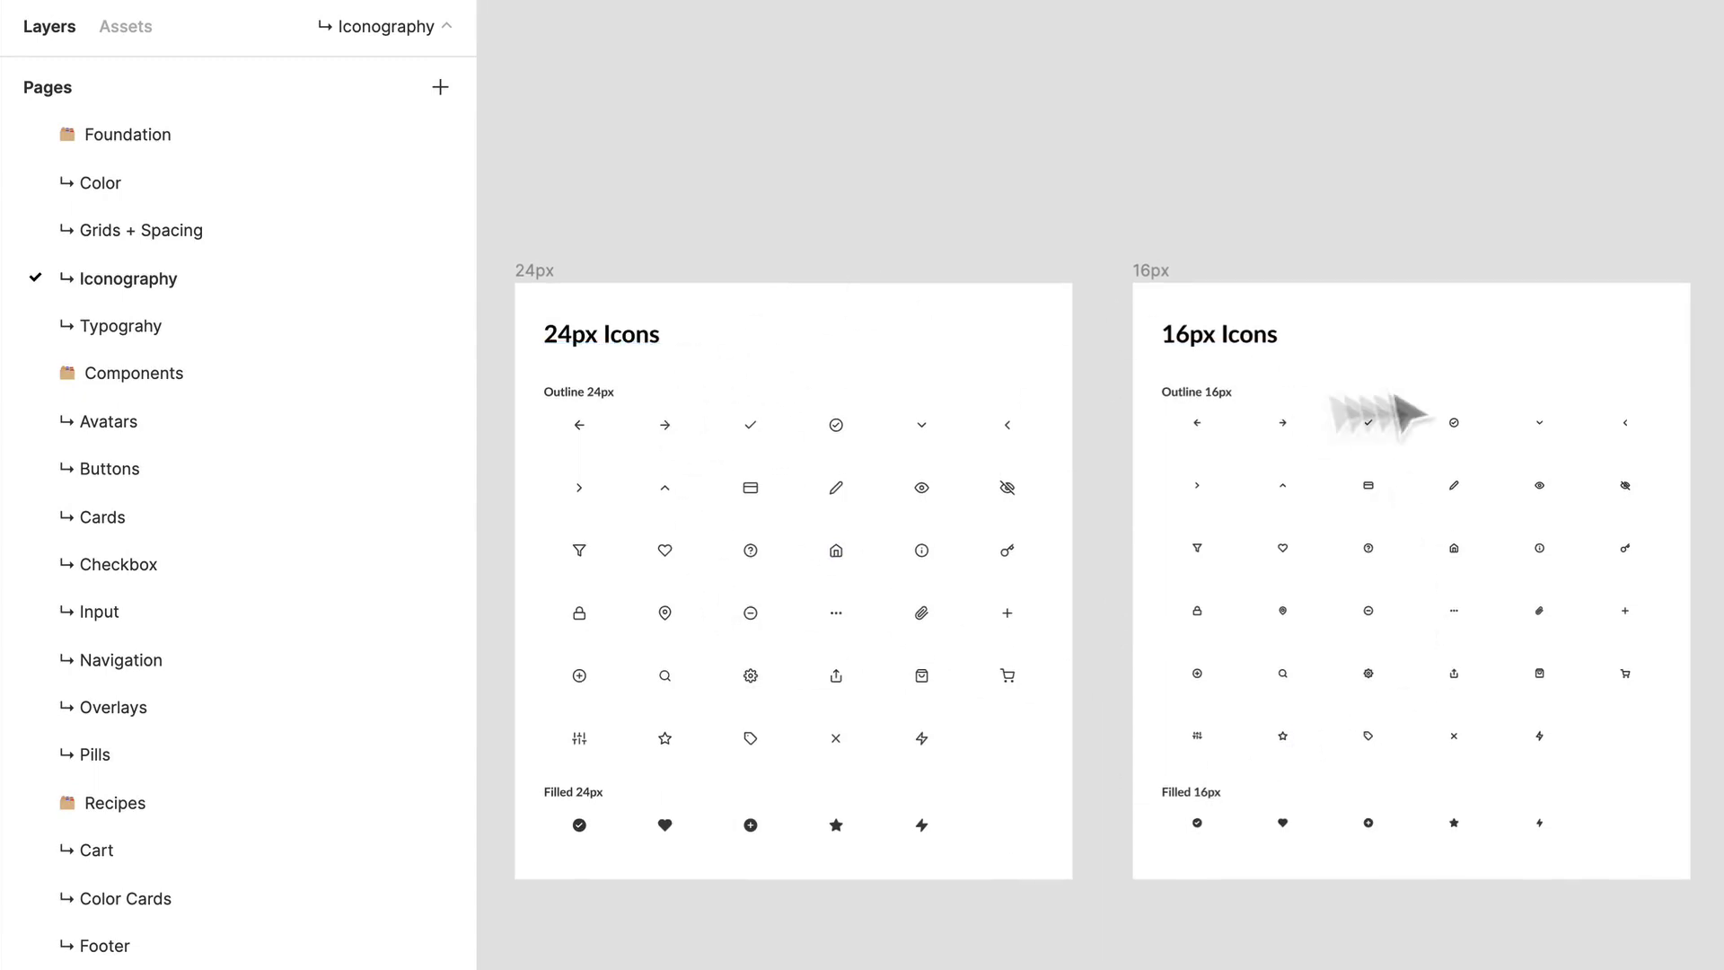
scroll(1288, 469, "up", 3)
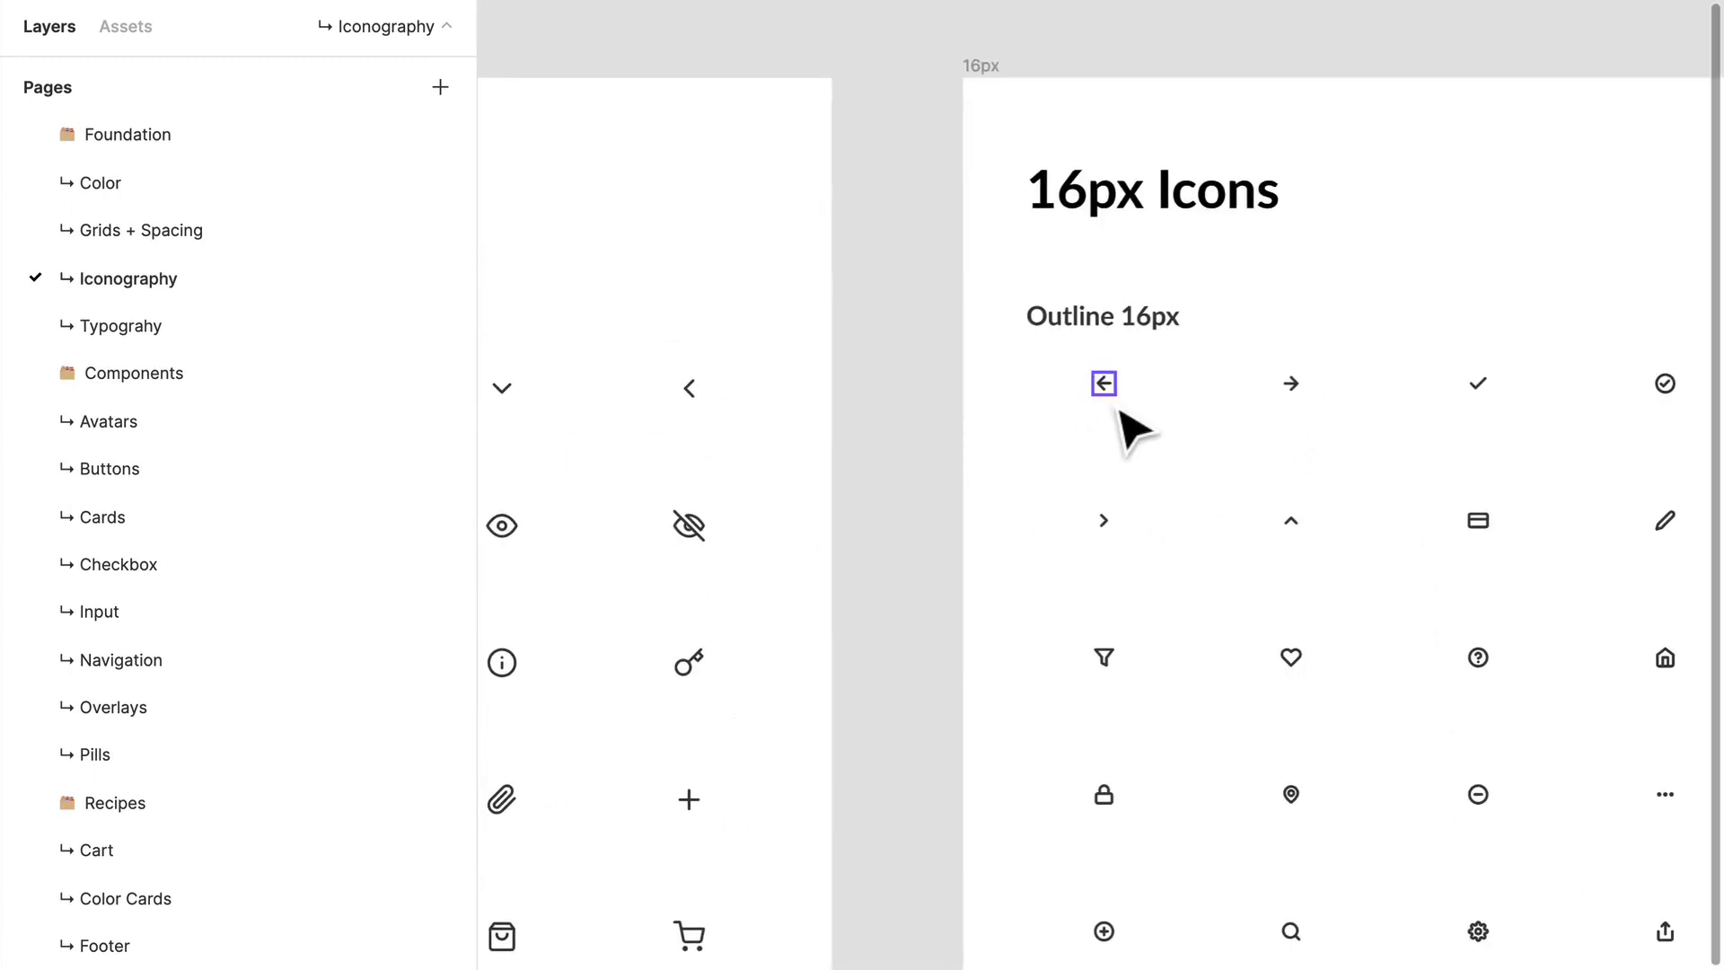
left_click(74, 230)
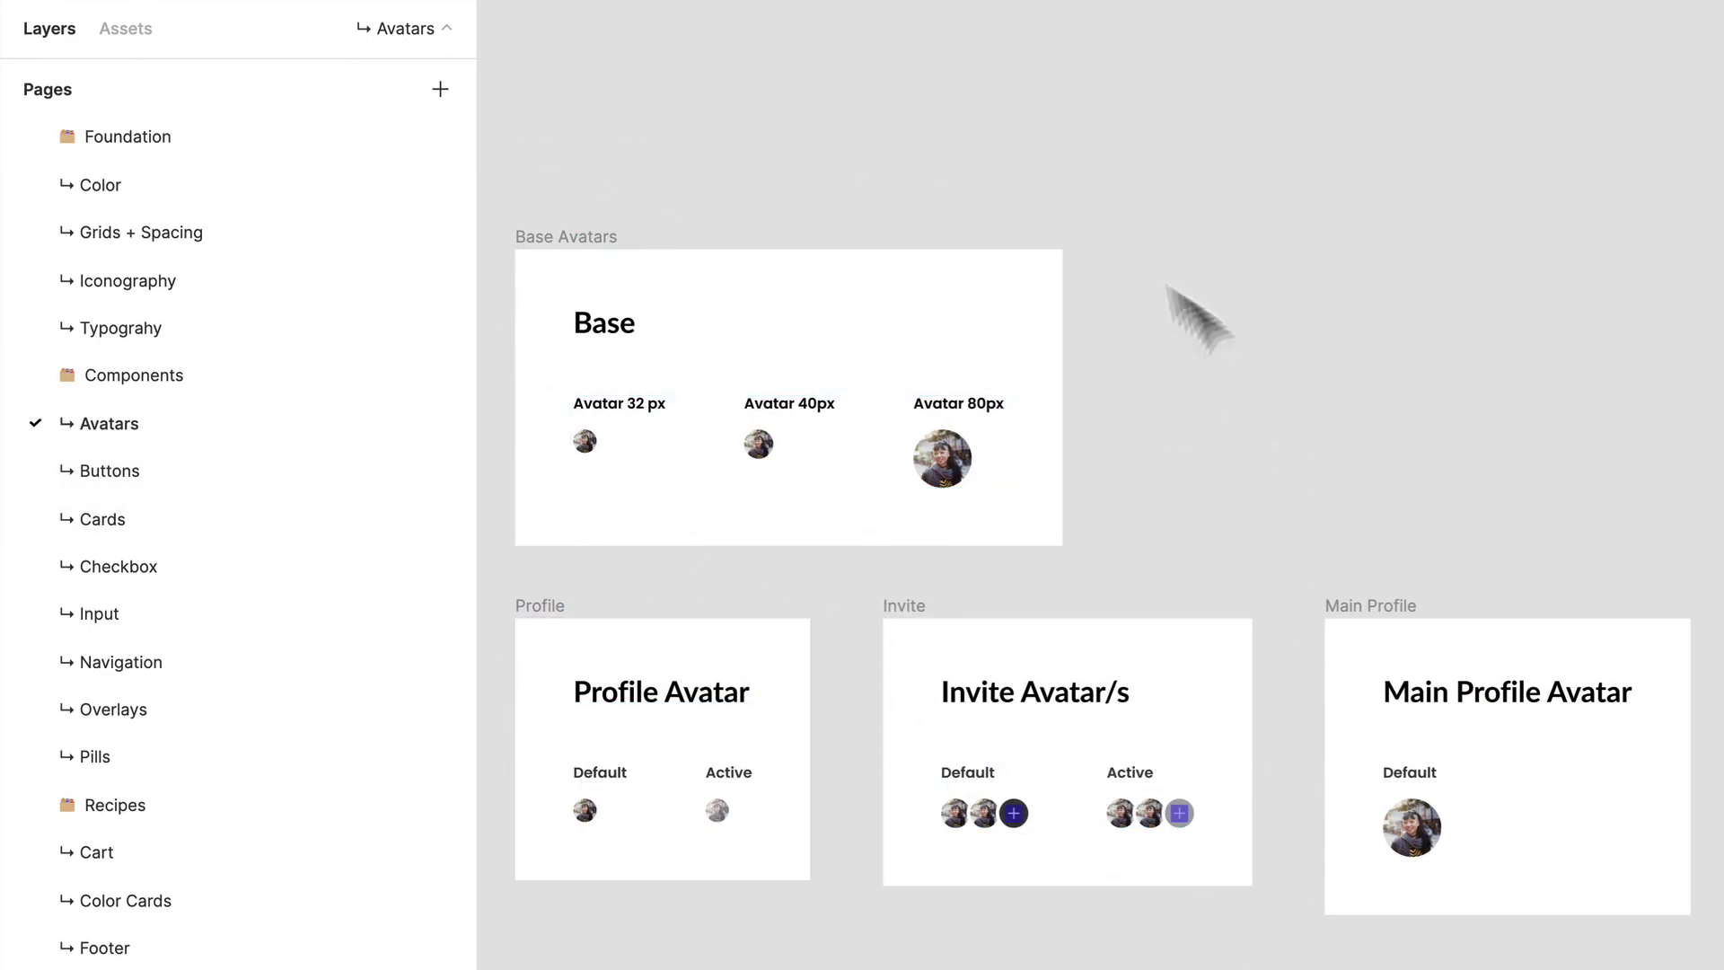
Open the Buttons page and scroll over its button variants
left_click(239, 483)
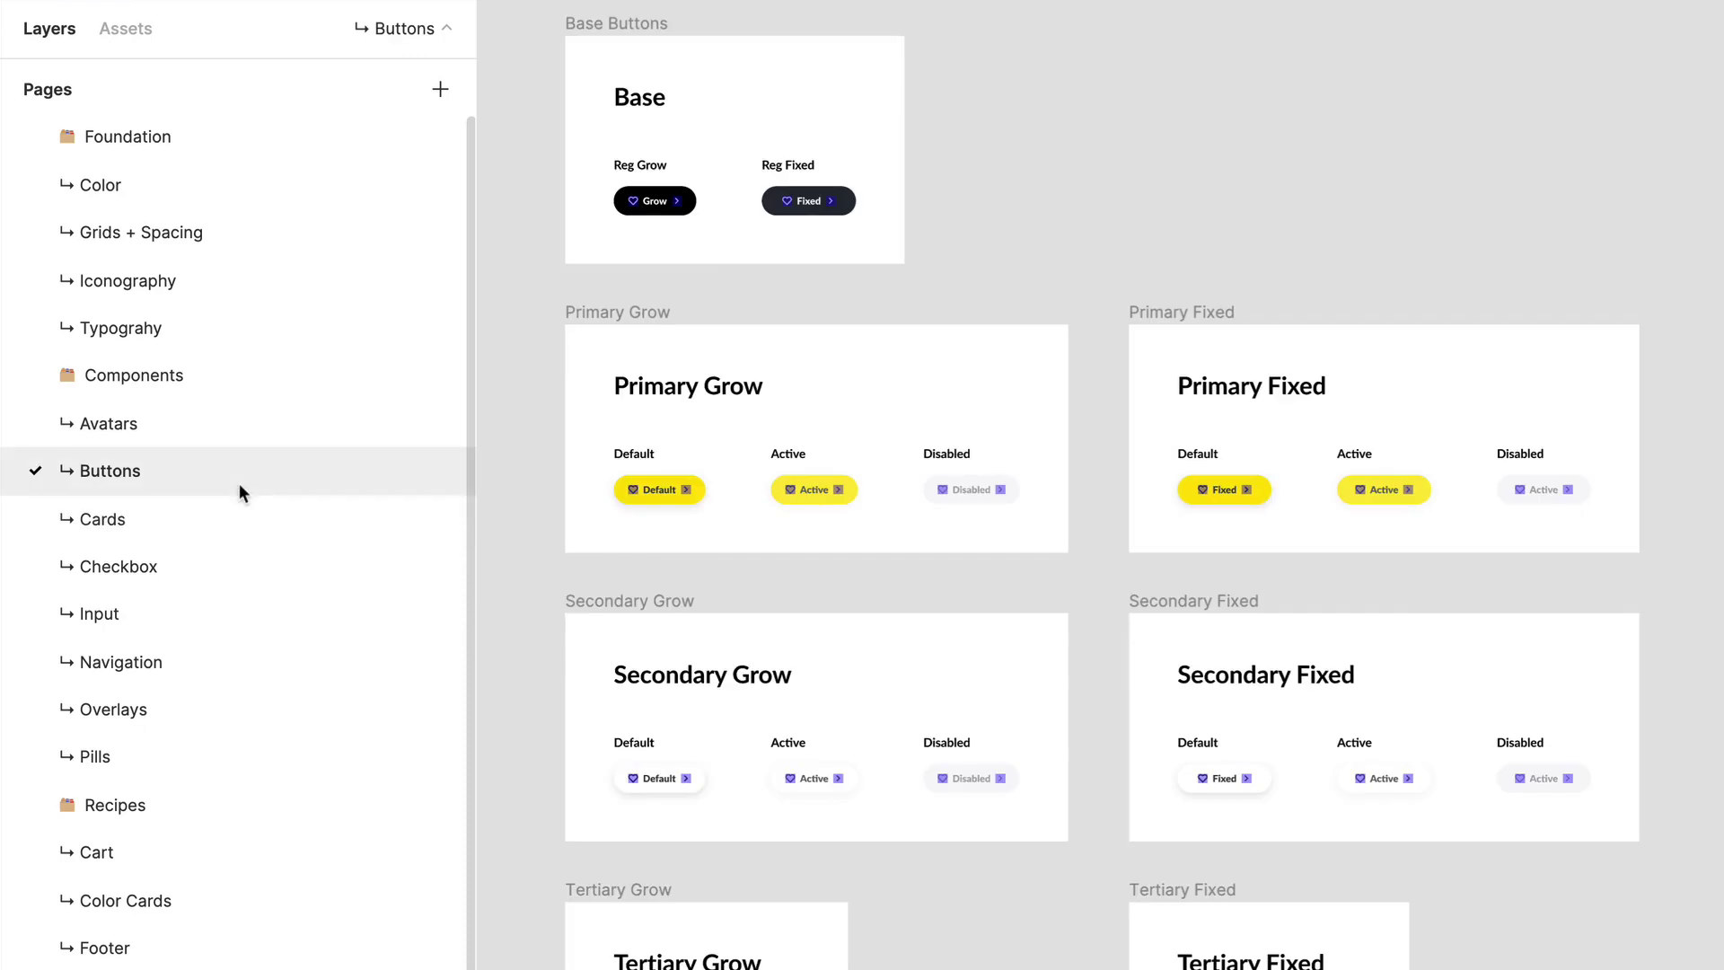
scroll(952, 422, "down", 3)
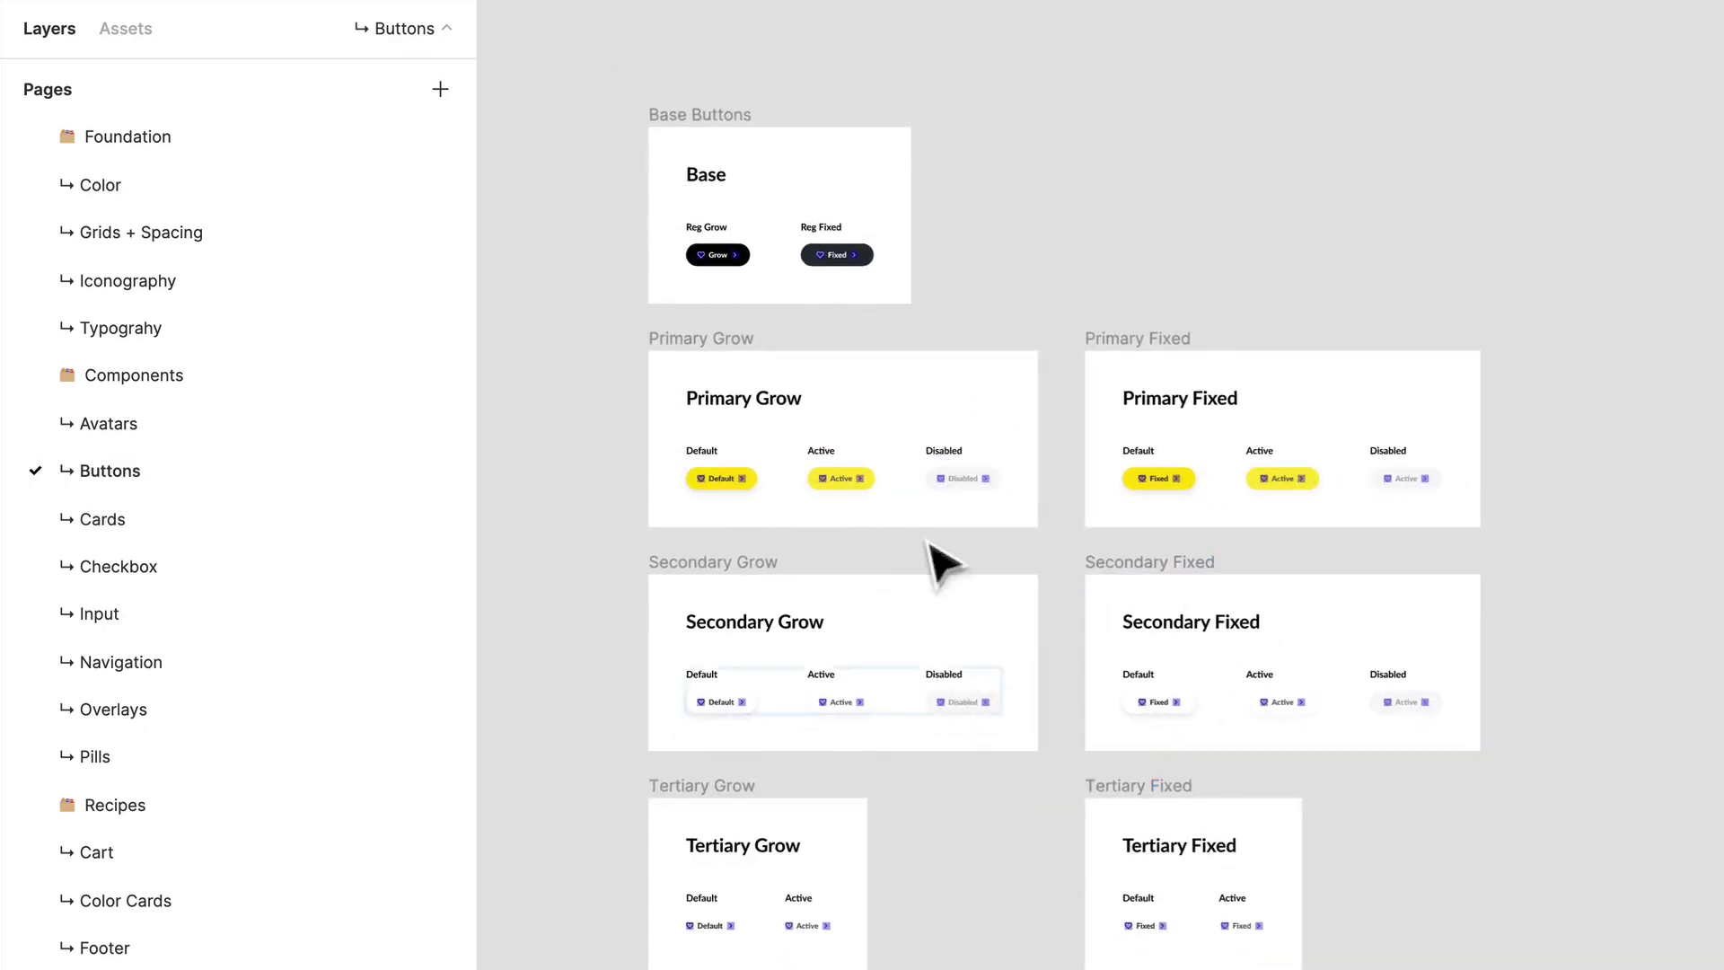
scroll(934, 558, "up", 3)
Open the Cards page and pan across the product, Horizontal Product and Color Card rows
left_click(189, 506)
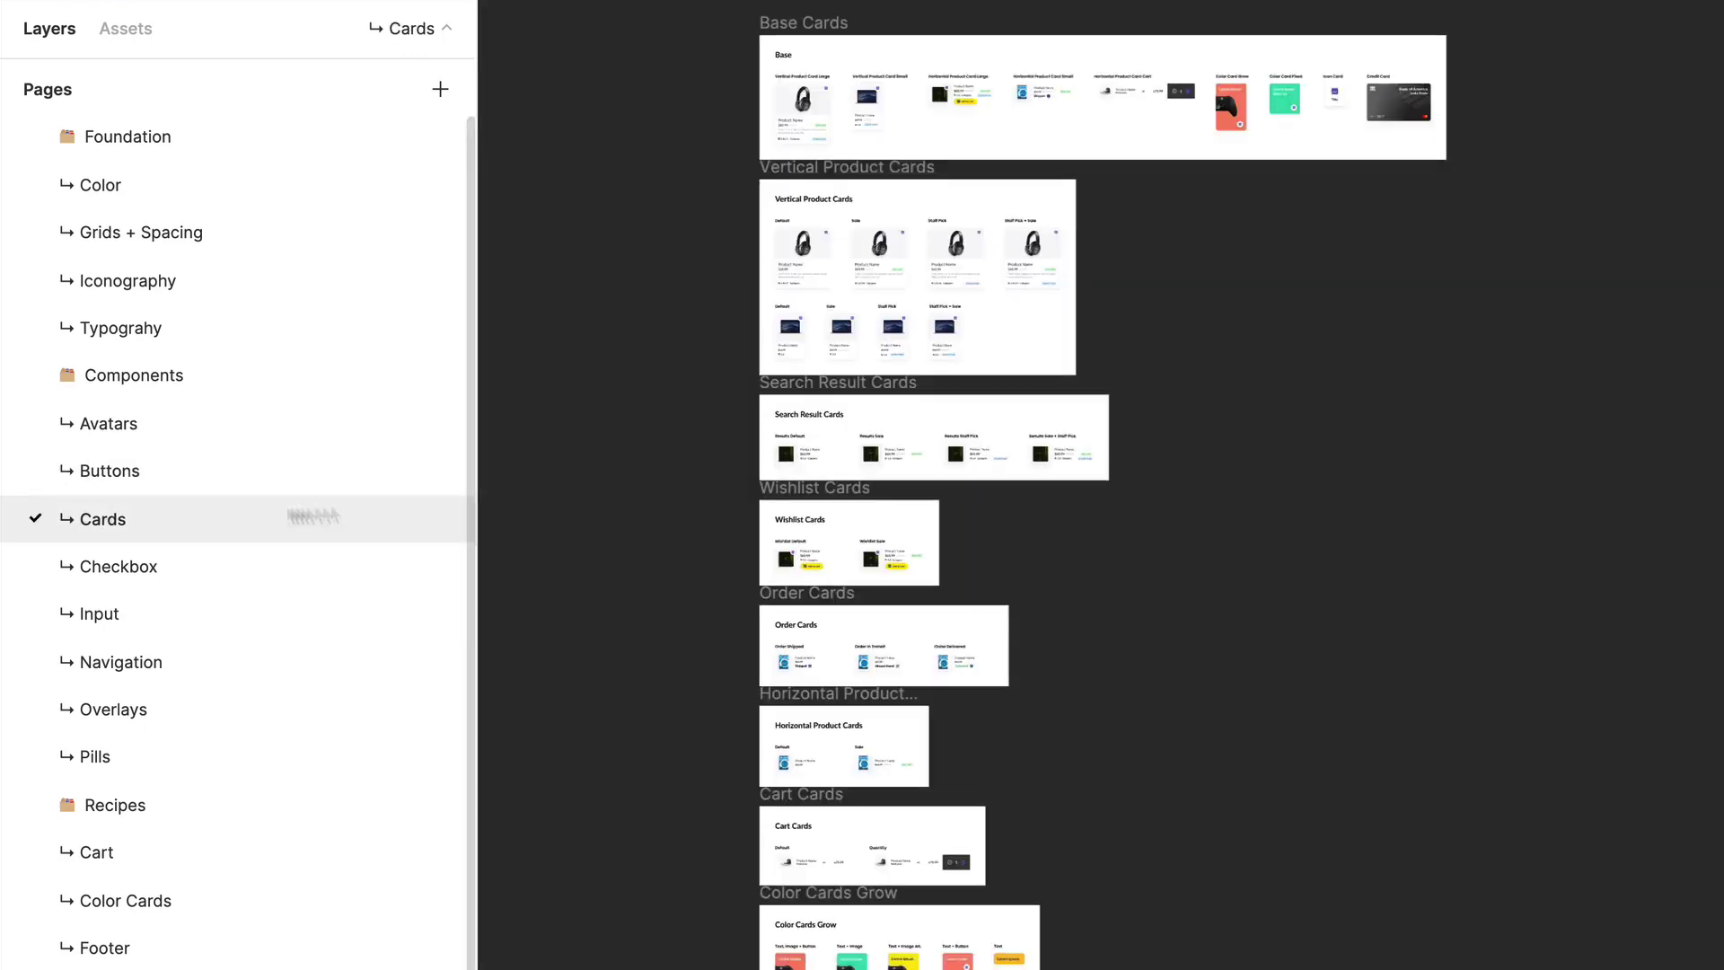
scroll(827, 115, "up", 5)
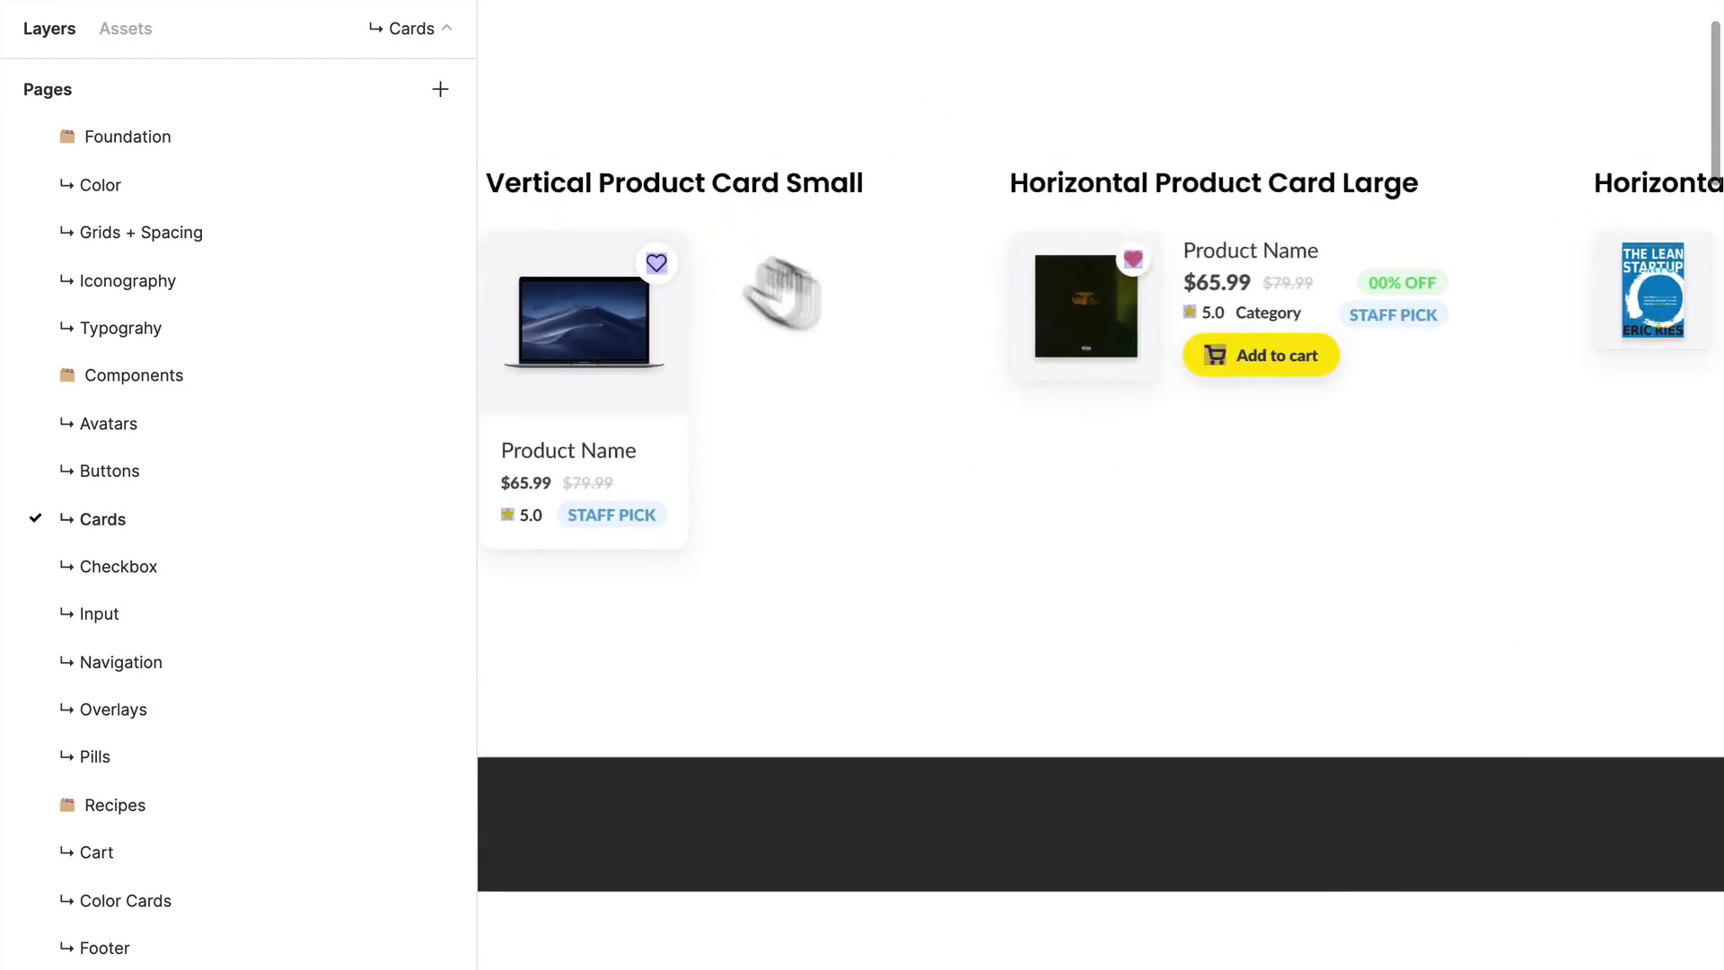
left_click_drag(781, 291, 1281, 500)
scroll(1281, 500, "down", 3)
left_click_drag(1463, 520, 769, 443)
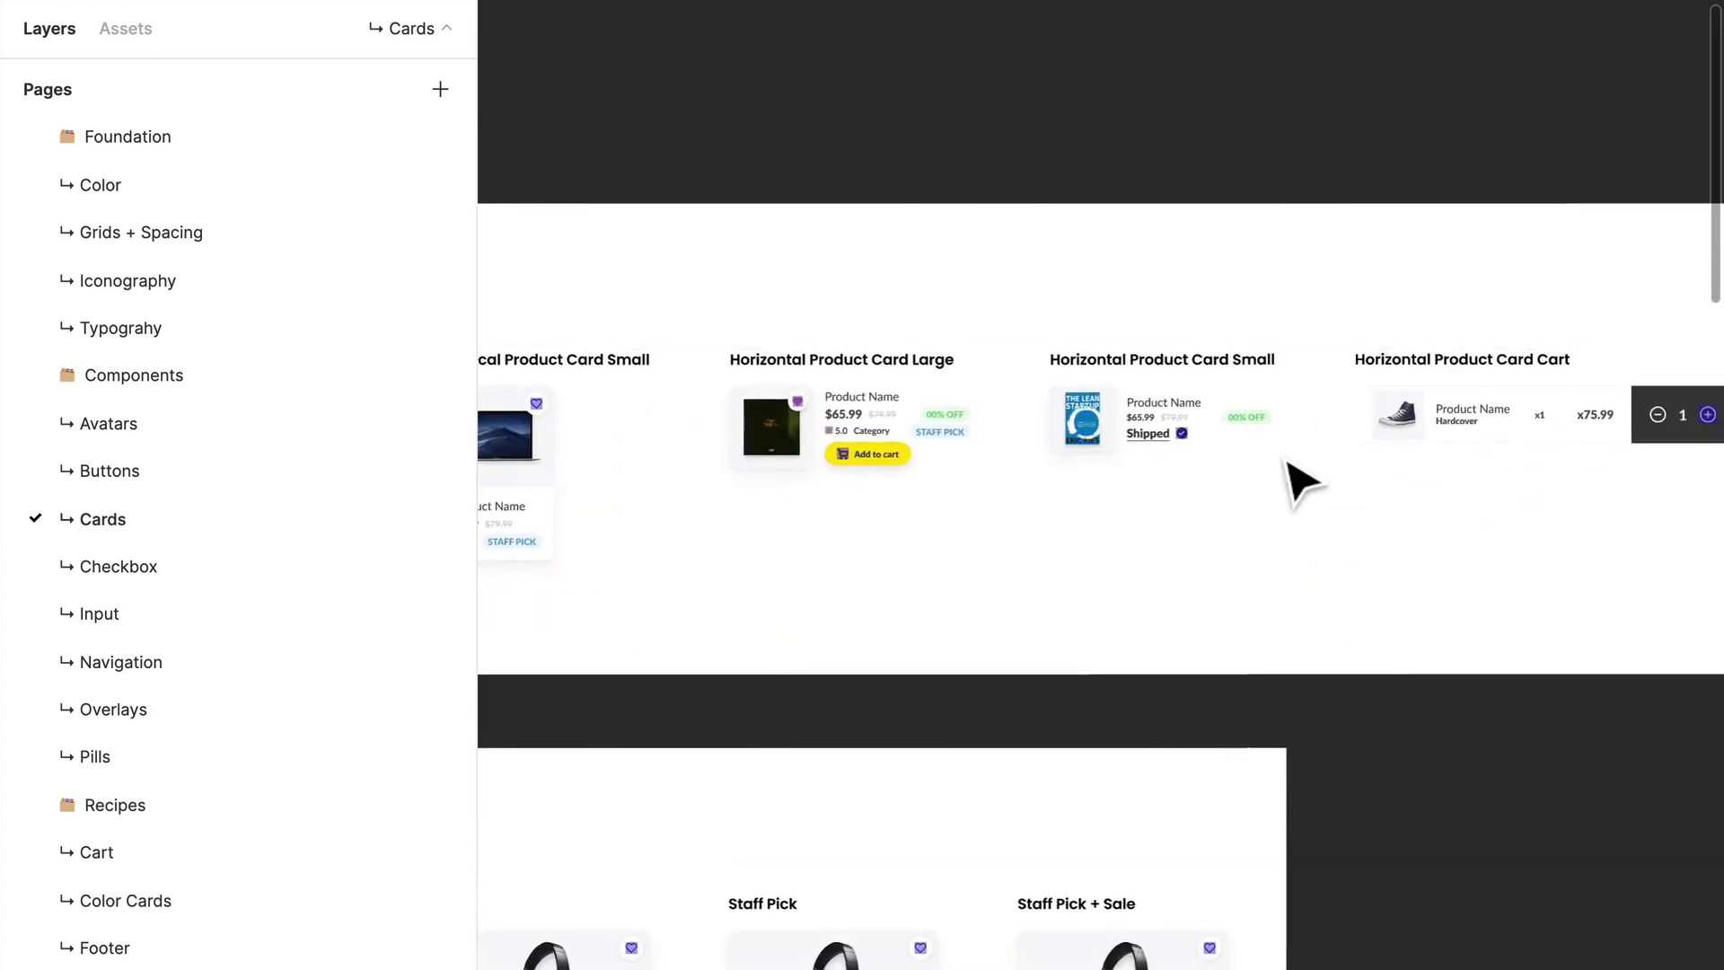
left_click_drag(1302, 481, 723, 493)
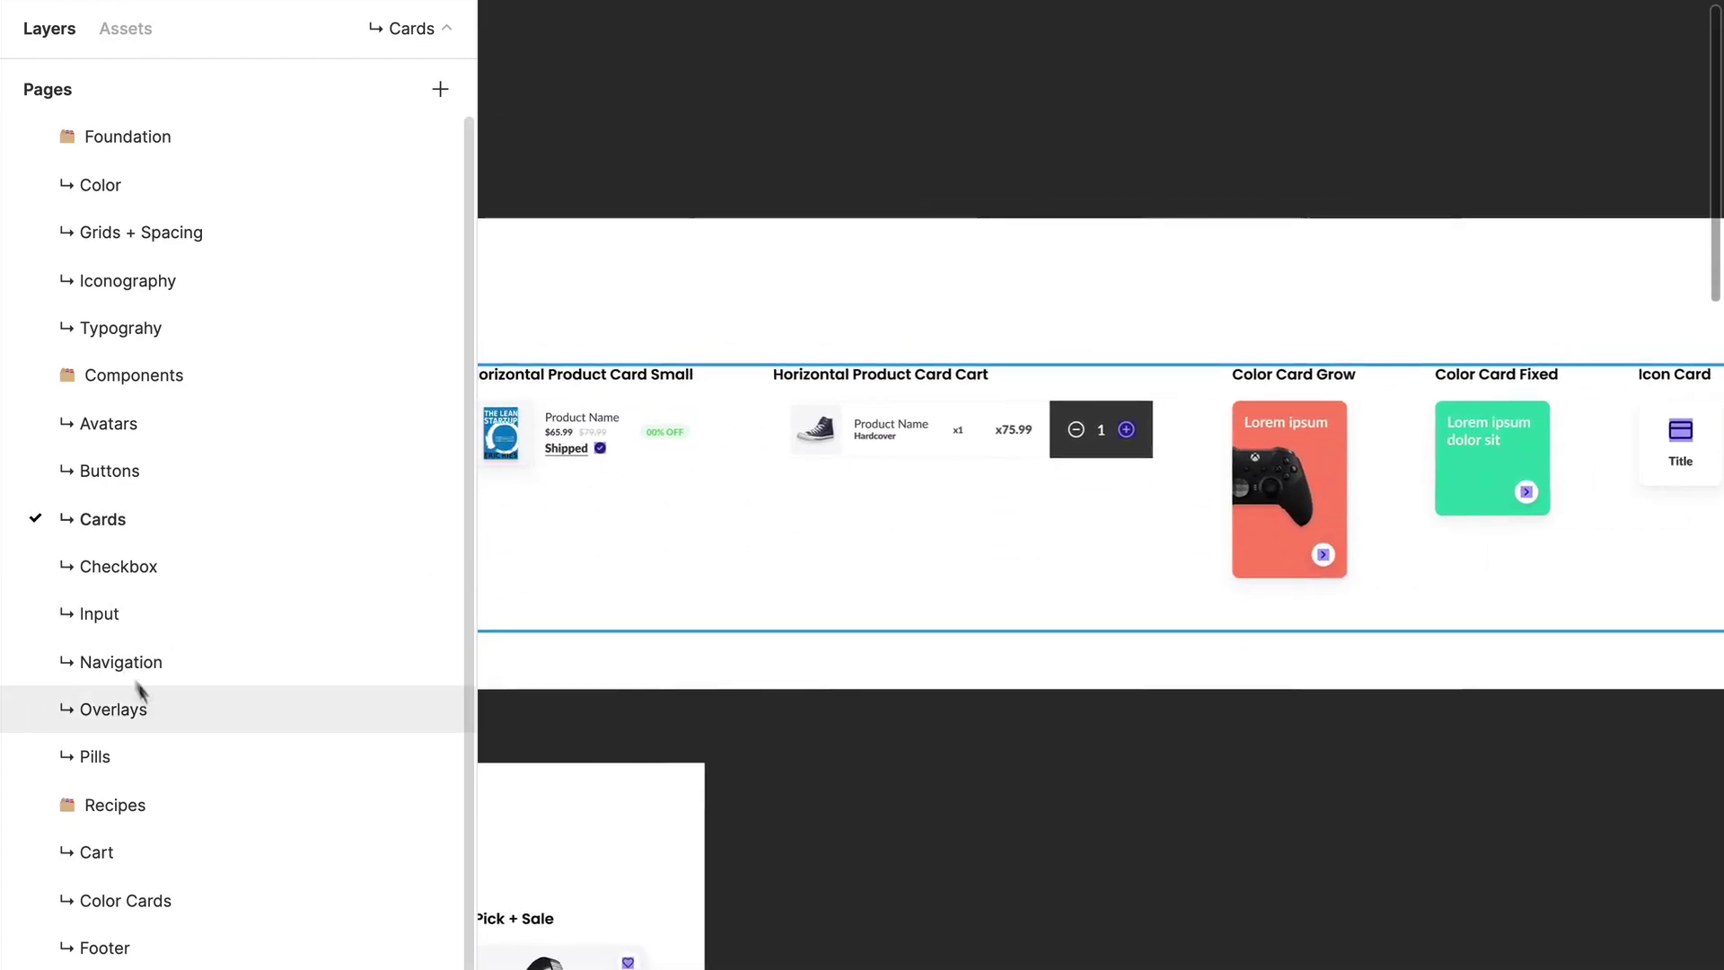
Open the Checkbox page and bring the Content Left and Pill checkbox rows into view
left_click(102, 574)
scroll(912, 481, "up", 5)
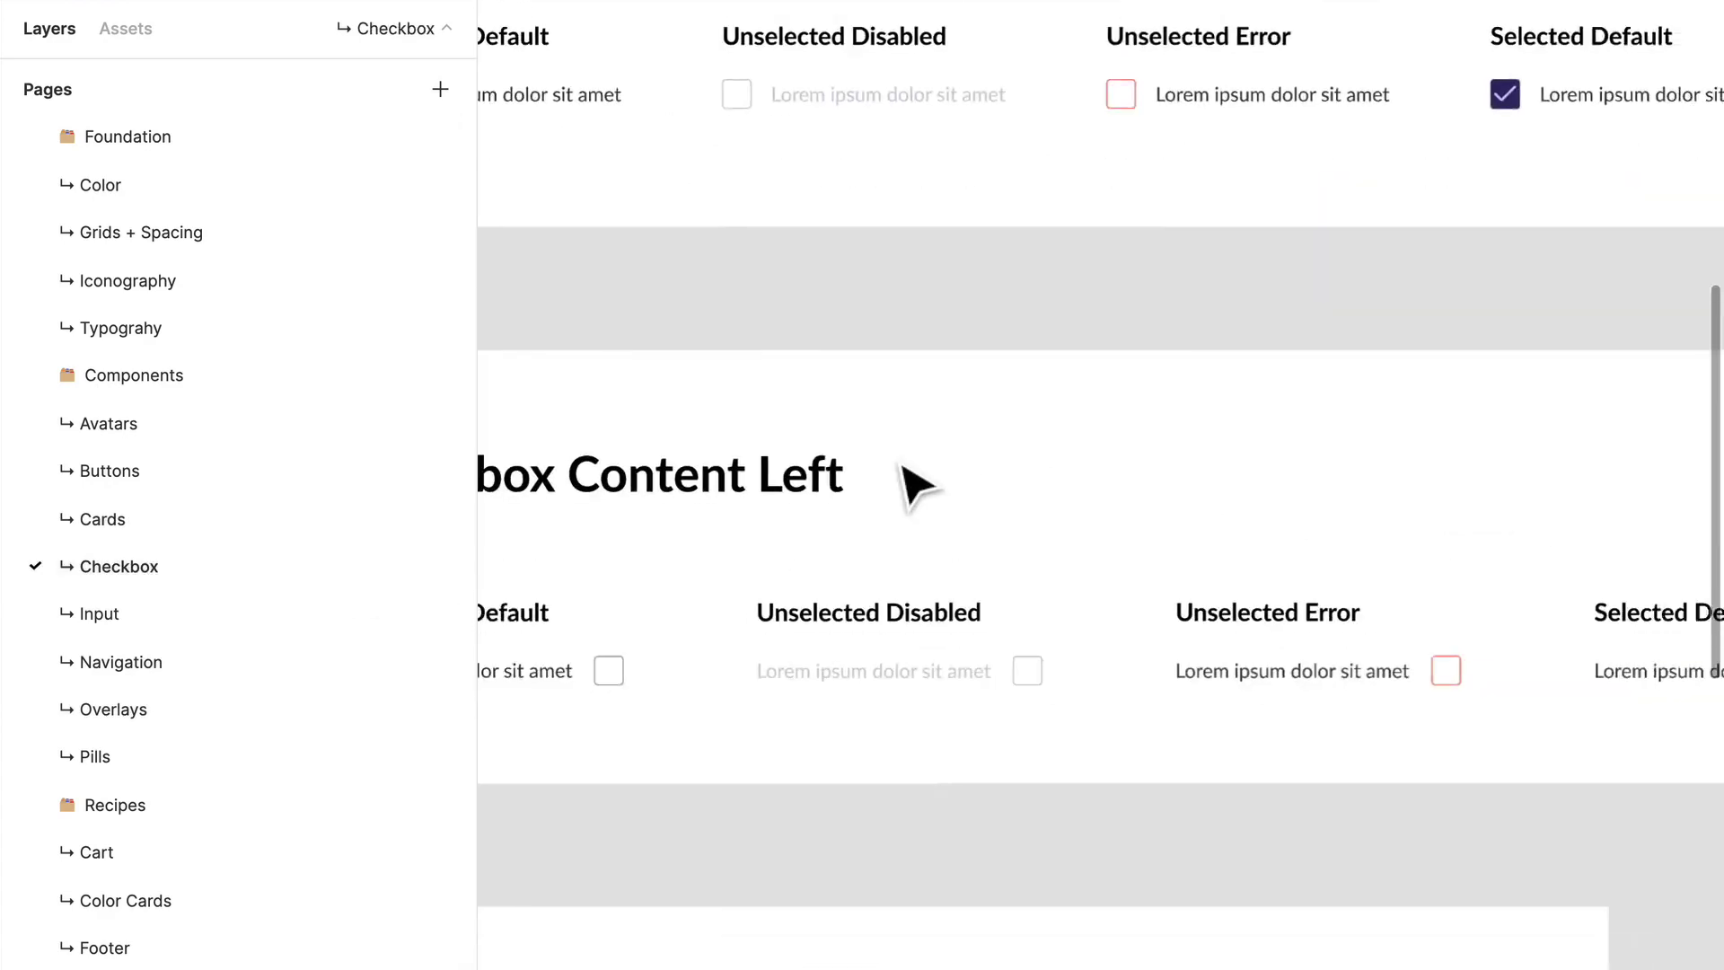
scroll(907, 539, "down", 5)
left_click_drag(1047, 646, 567, 779)
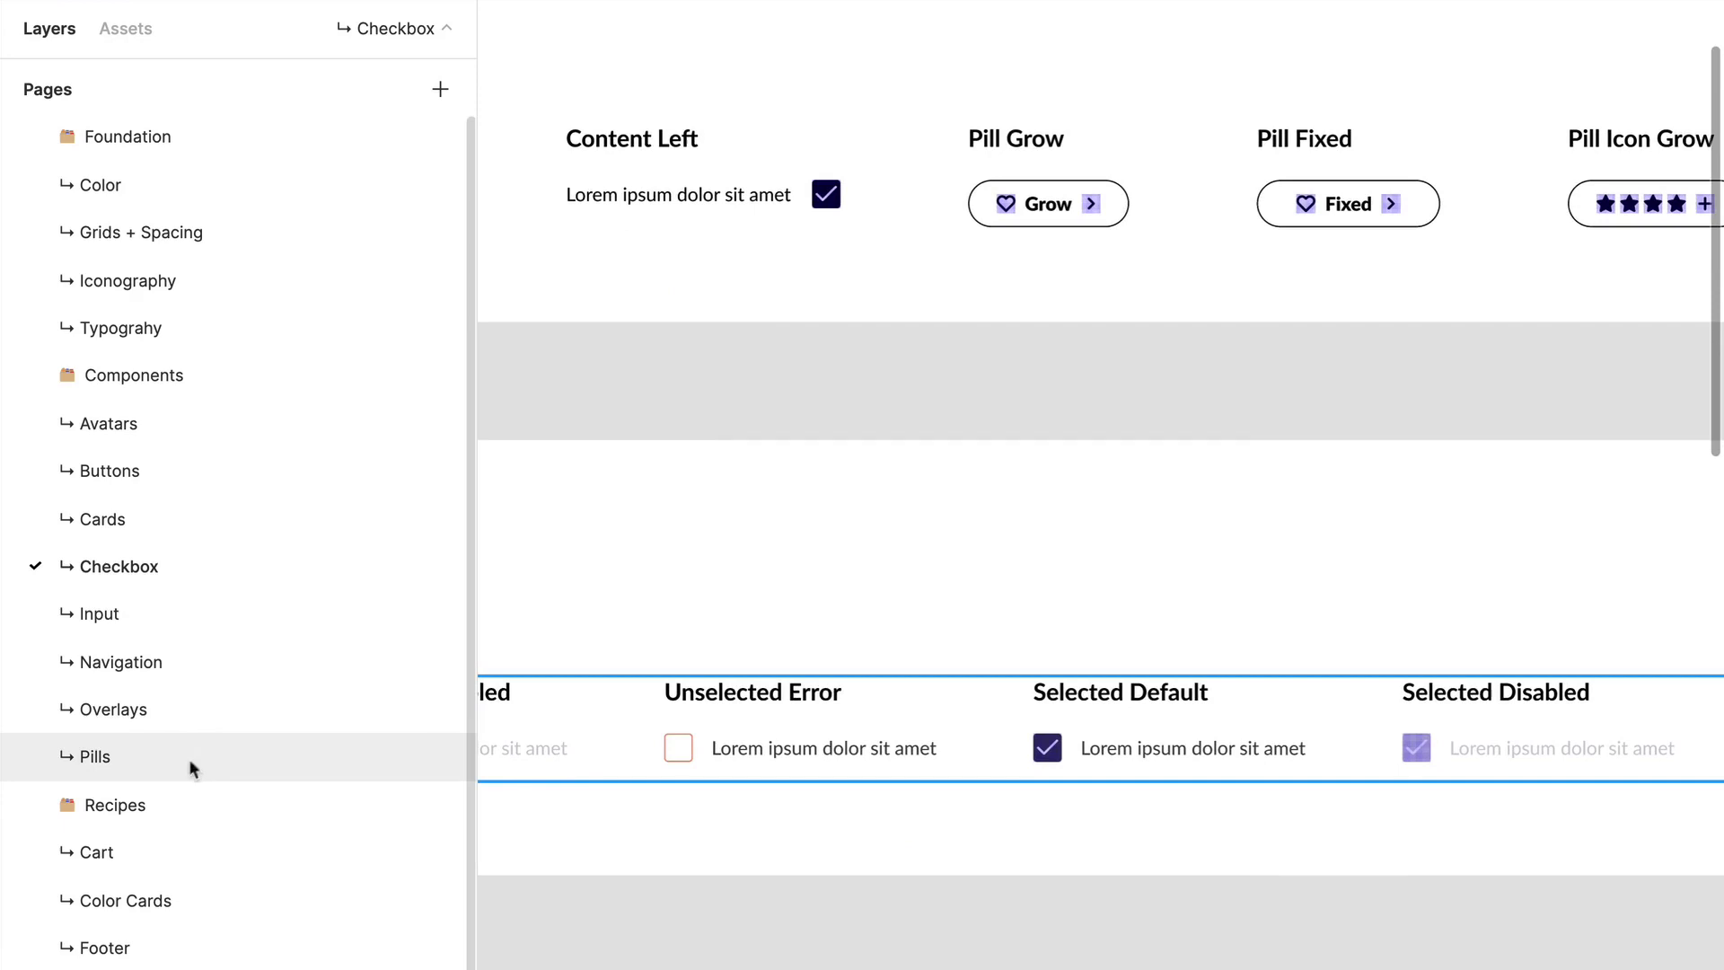
scroll(185, 730, "down", 1)
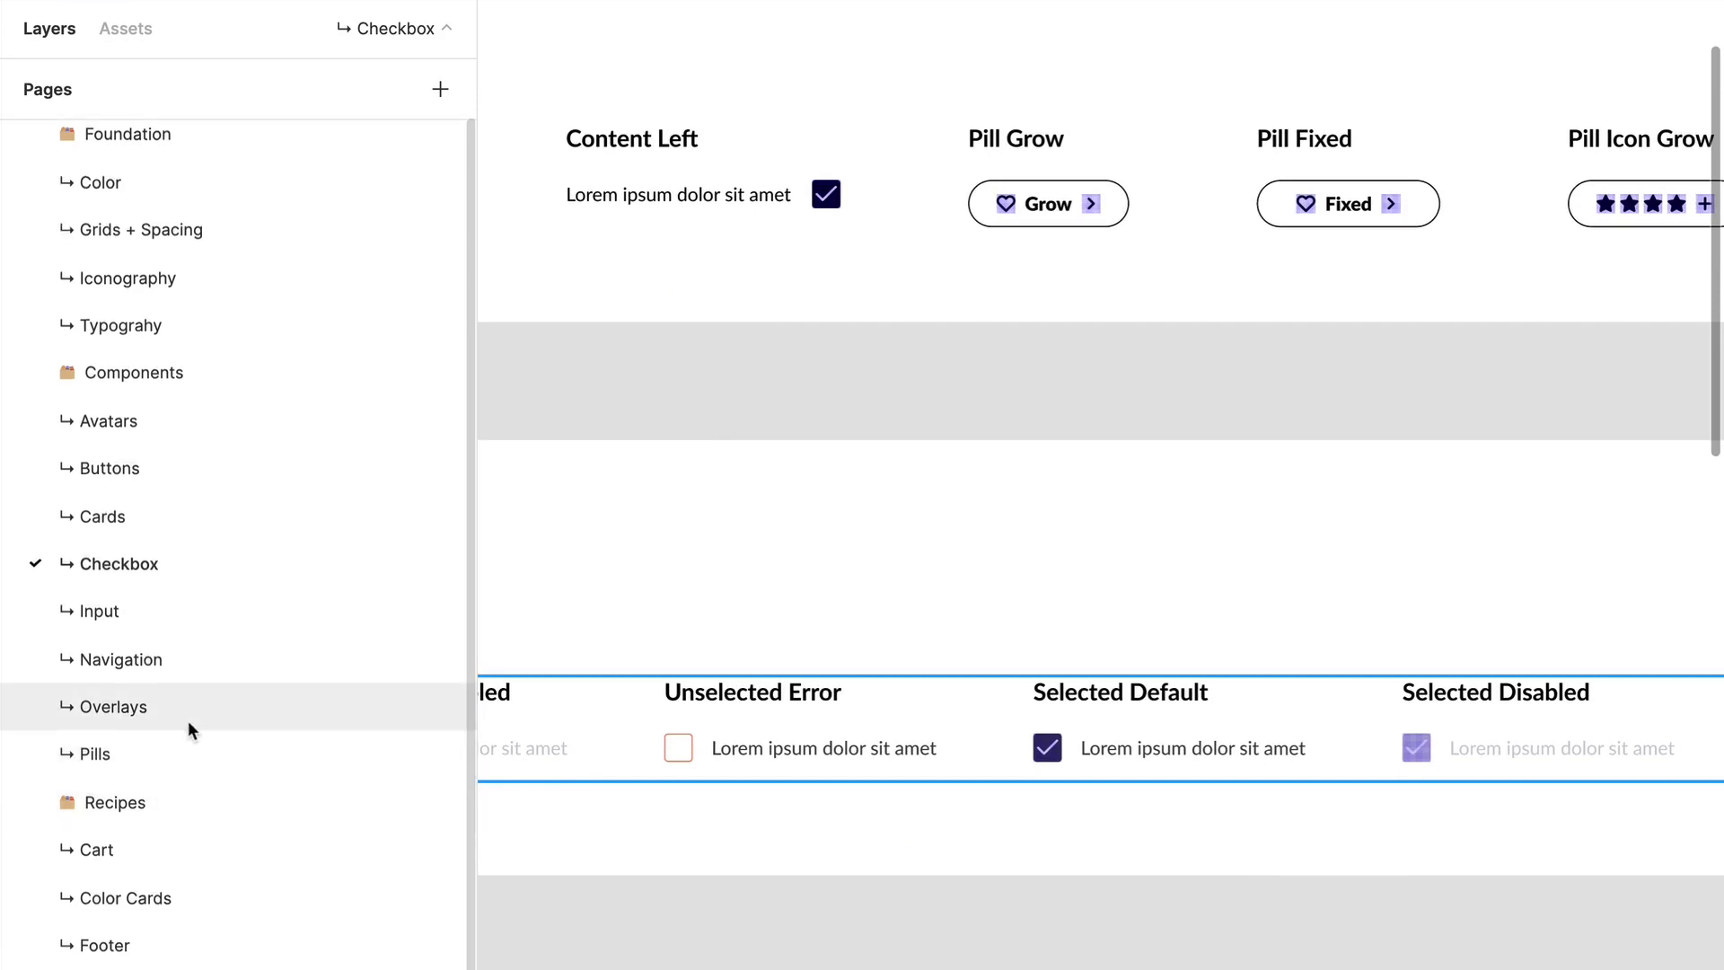
scroll(166, 759, "down", 2)
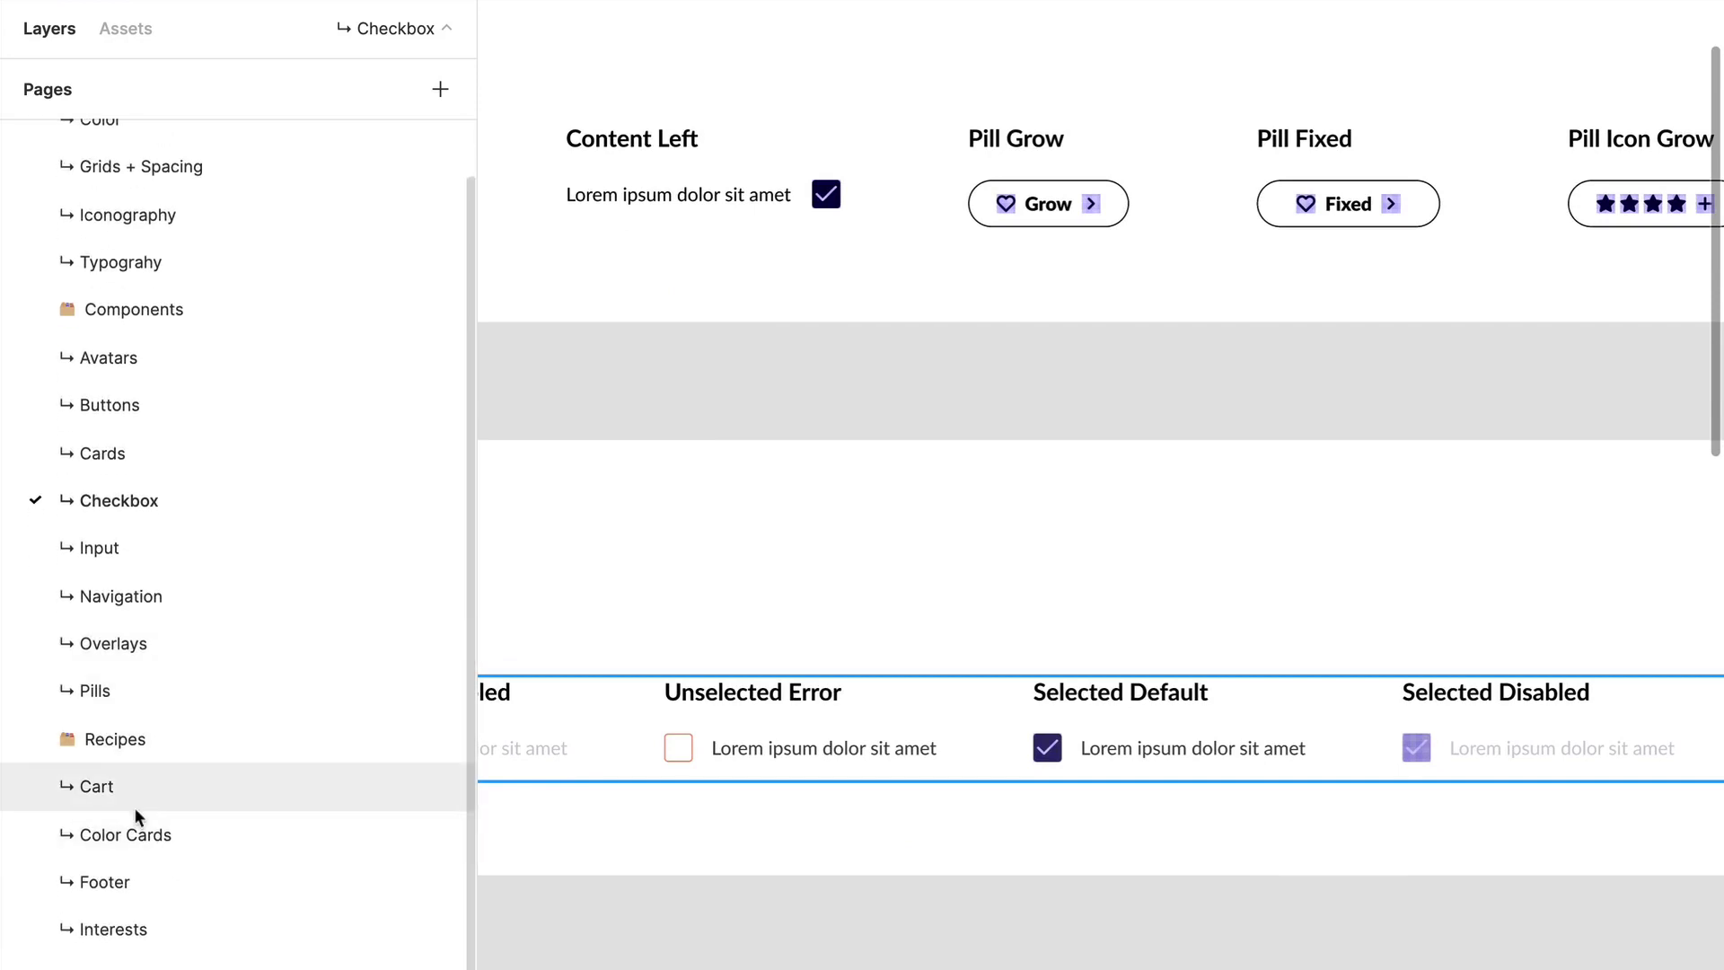
Visit the Cart, Footer and Interests pages, then return to the Color page
left_click(133, 806)
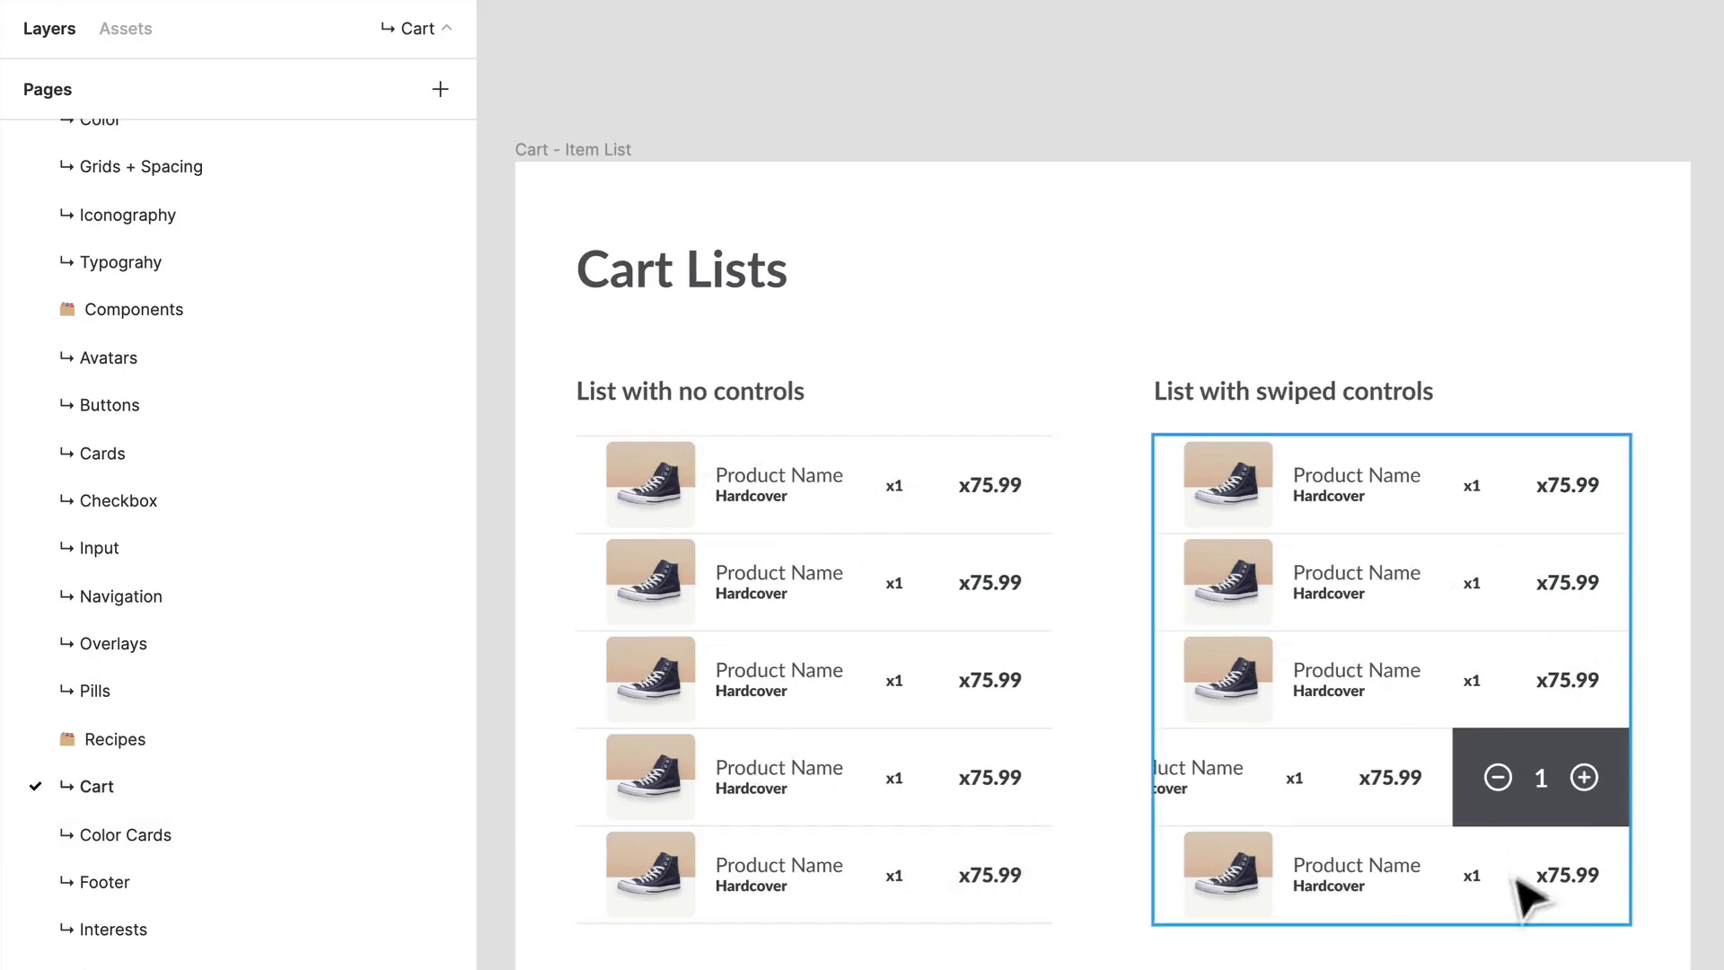
left_click(130, 880)
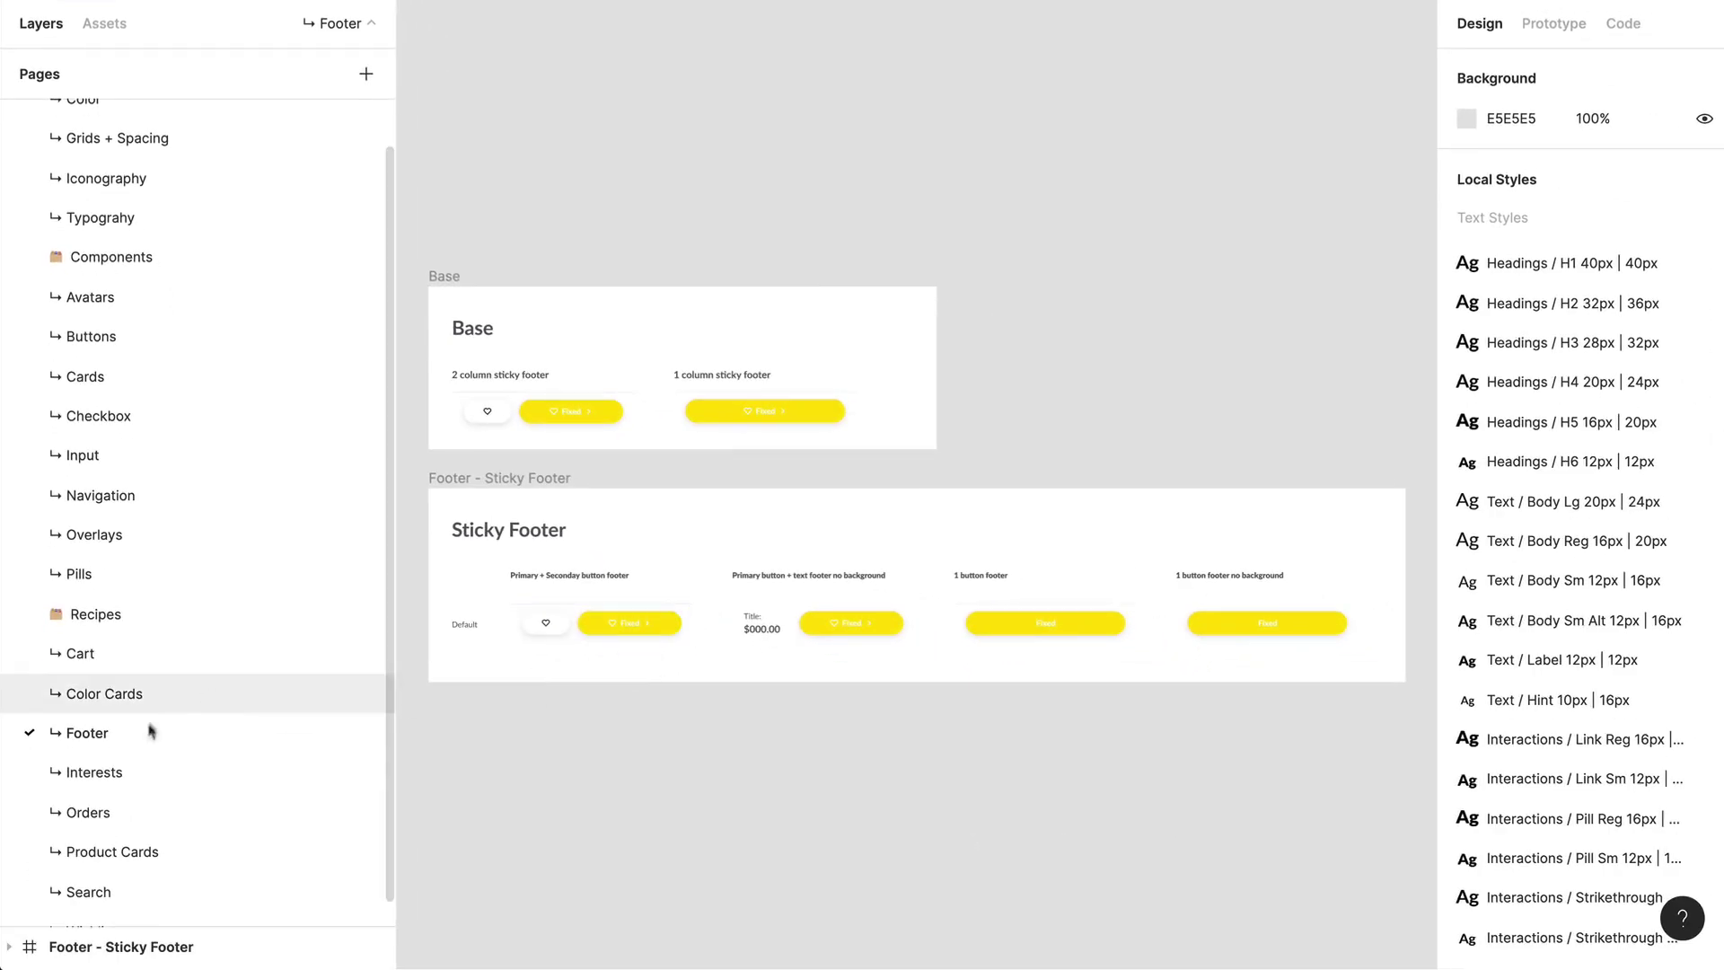
left_click(146, 768)
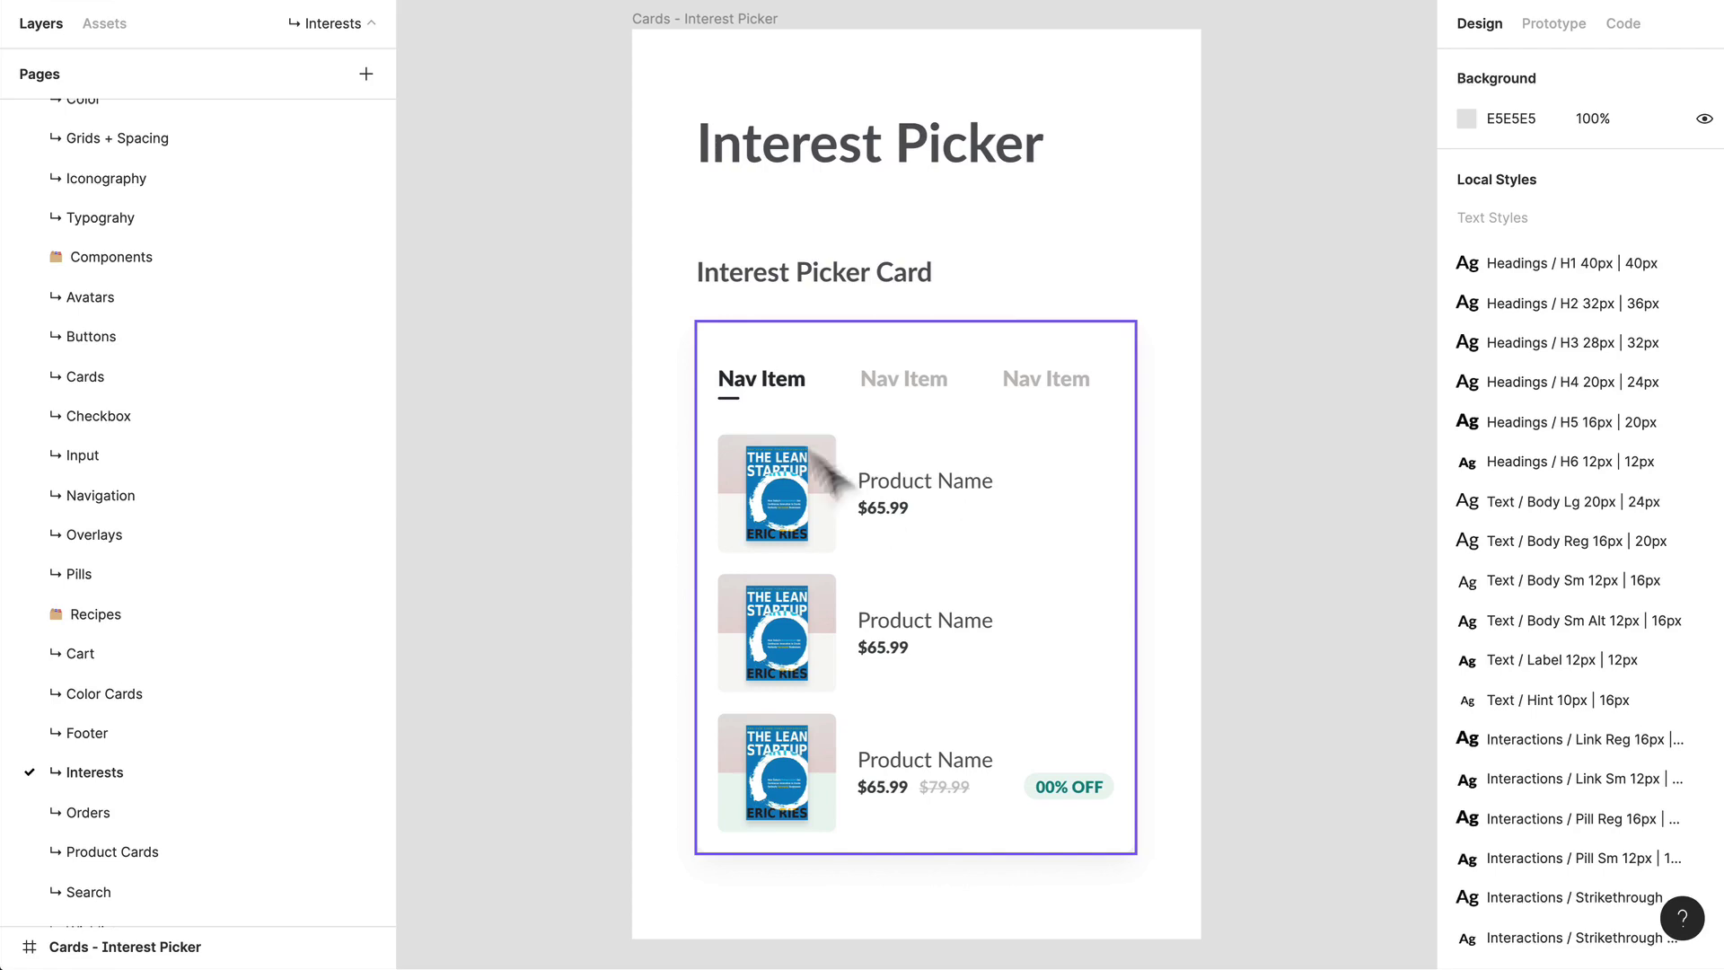
scroll(164, 198, "up", 2)
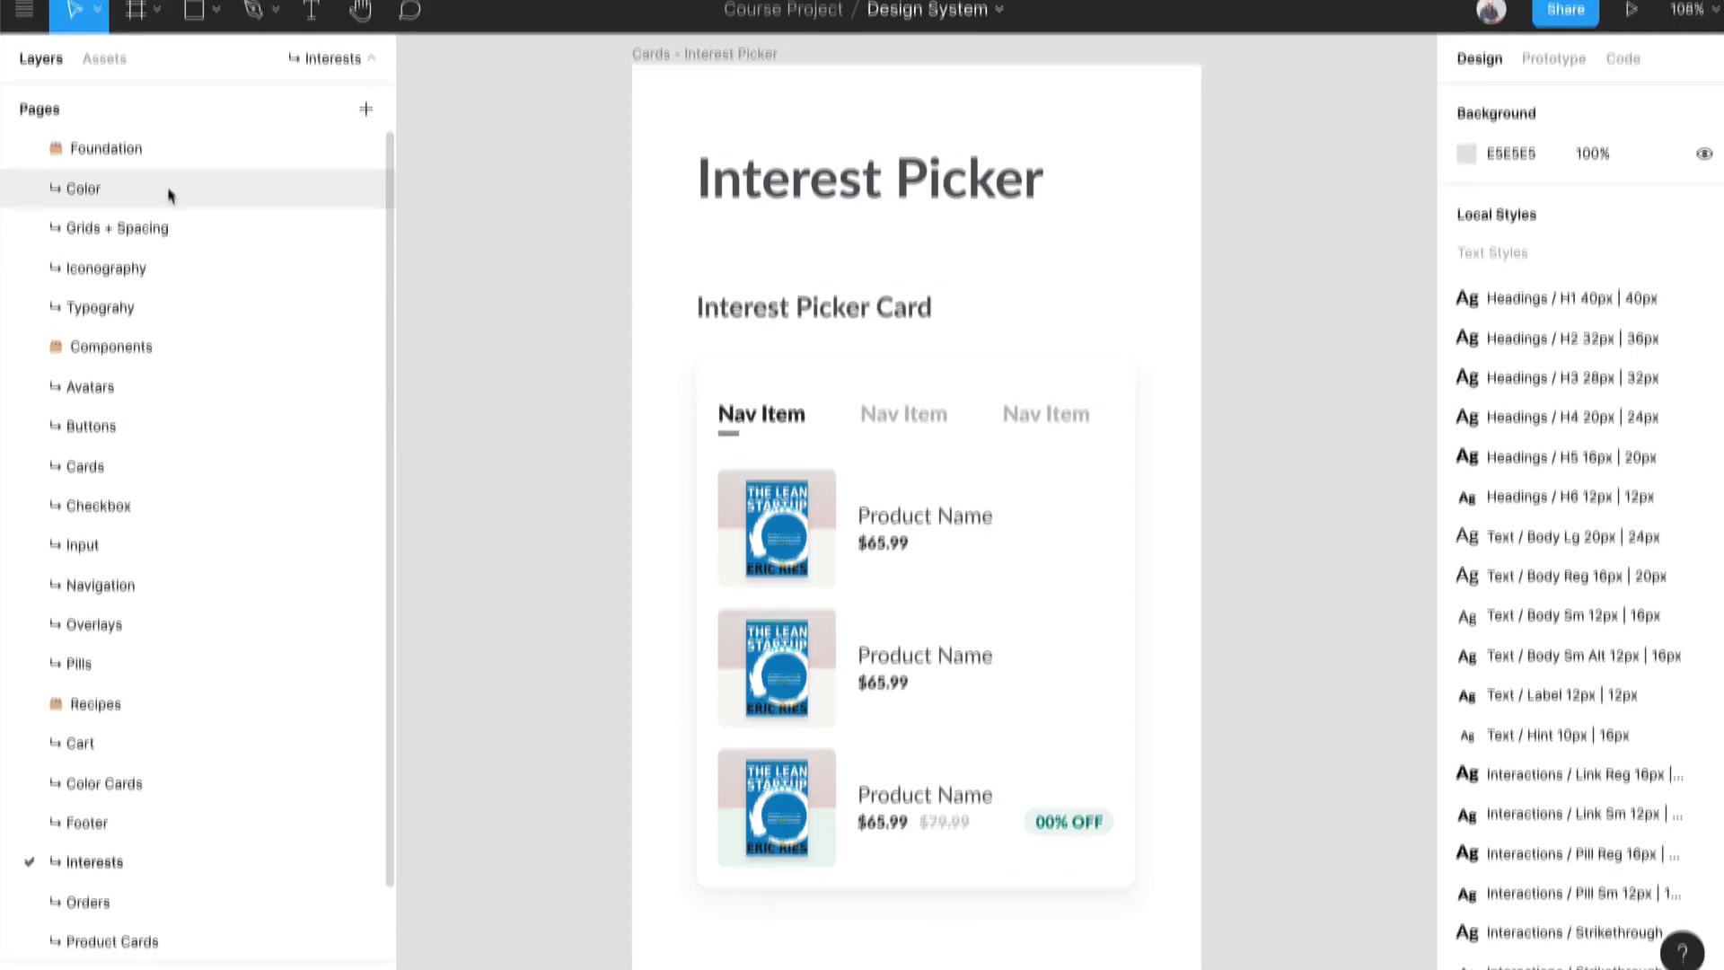
left_click(169, 157)
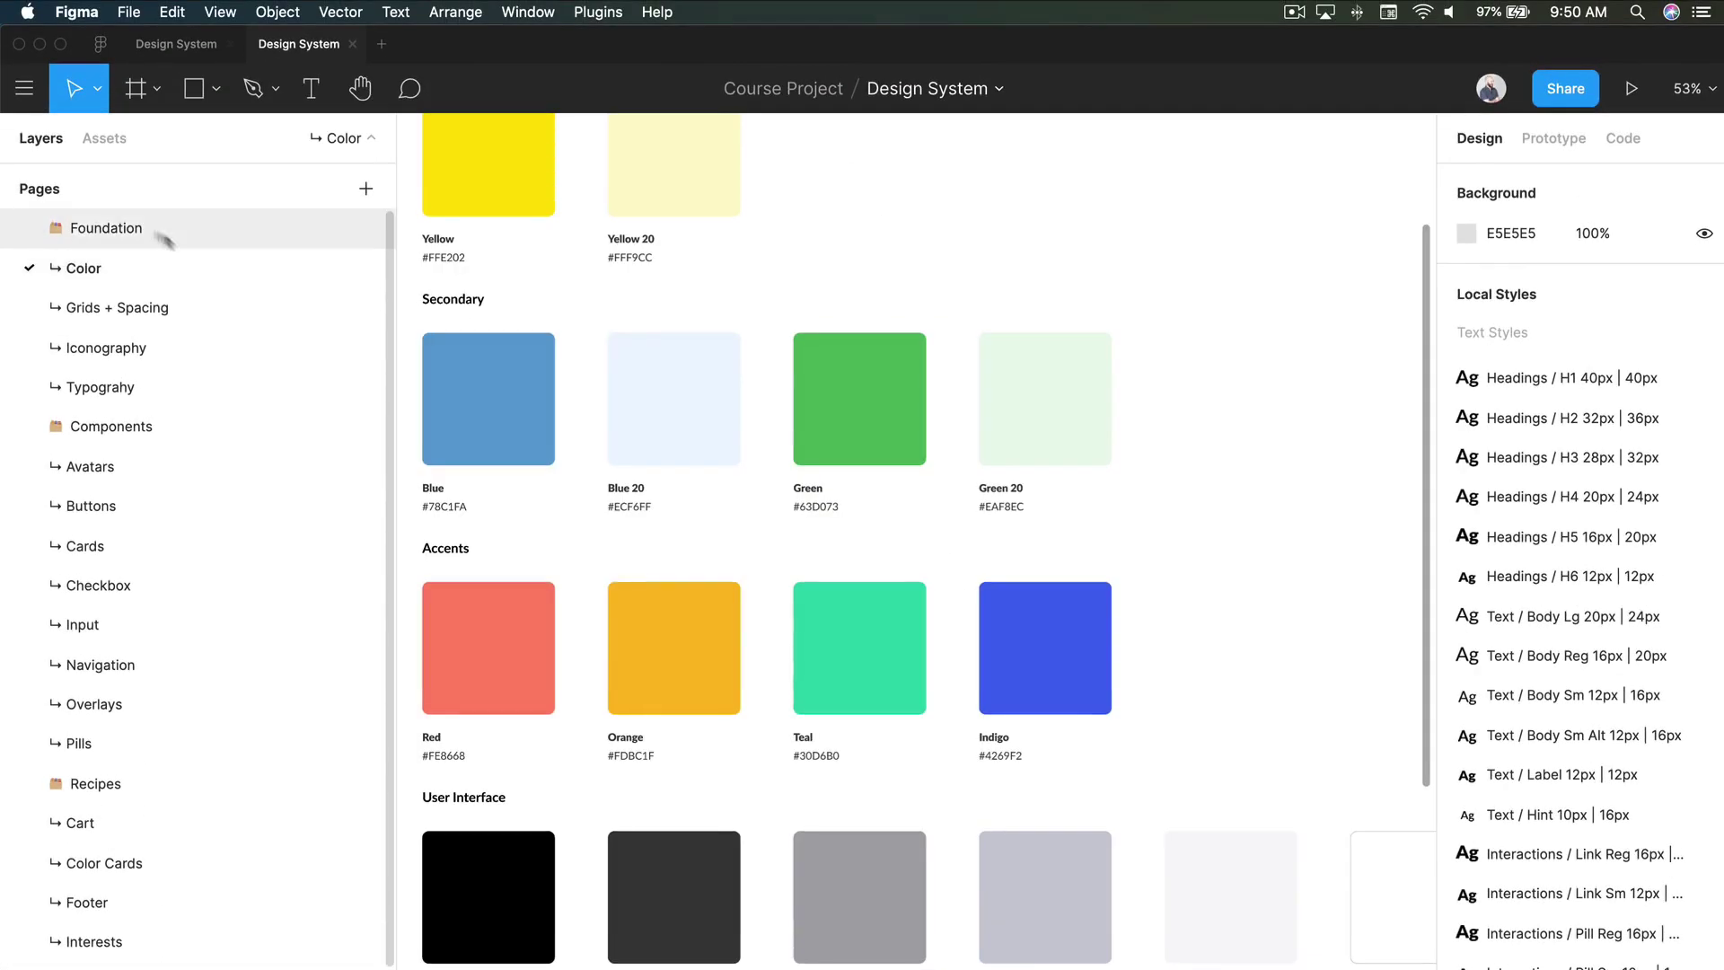